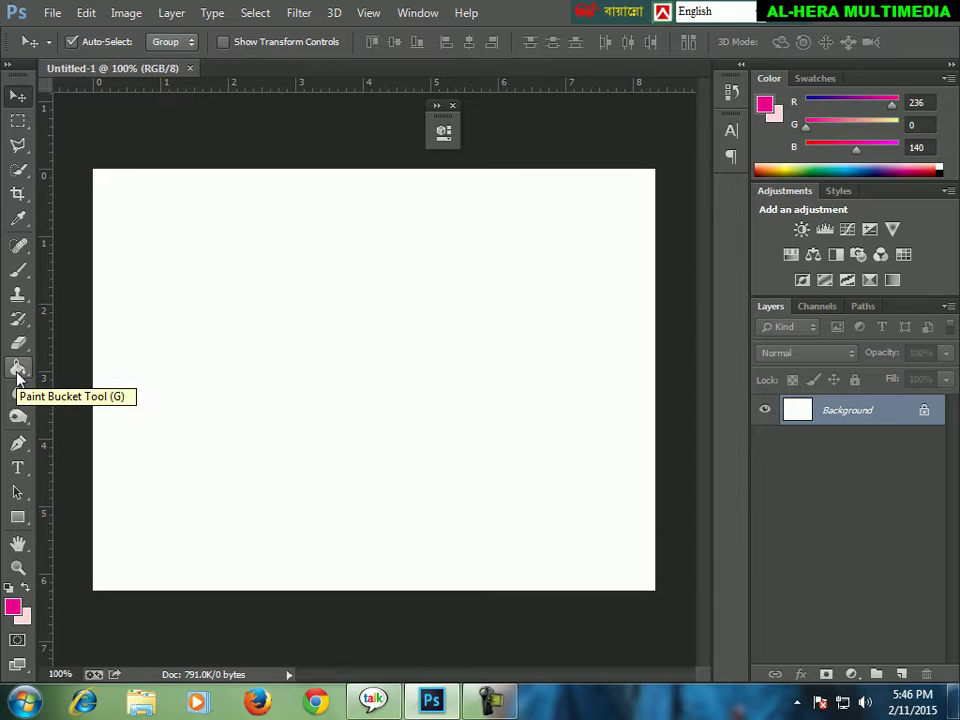
Fill the white Background layer with the magenta foreground colour using the Paint Bucket Tool
left_click(17, 372)
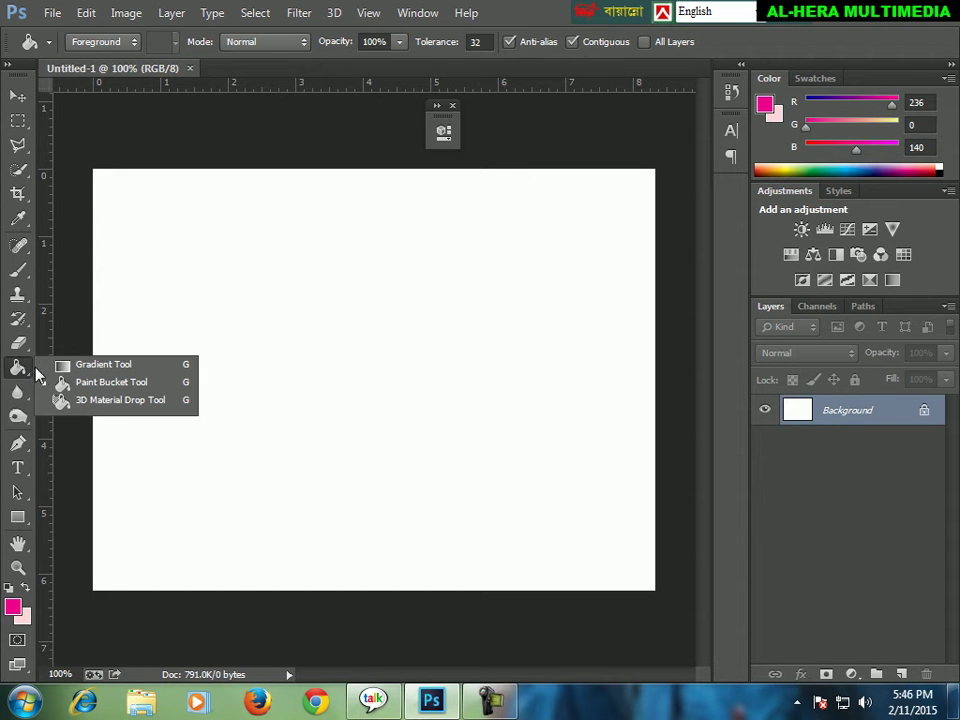
left_click(20, 369)
left_click(23, 376)
left_click(52, 382)
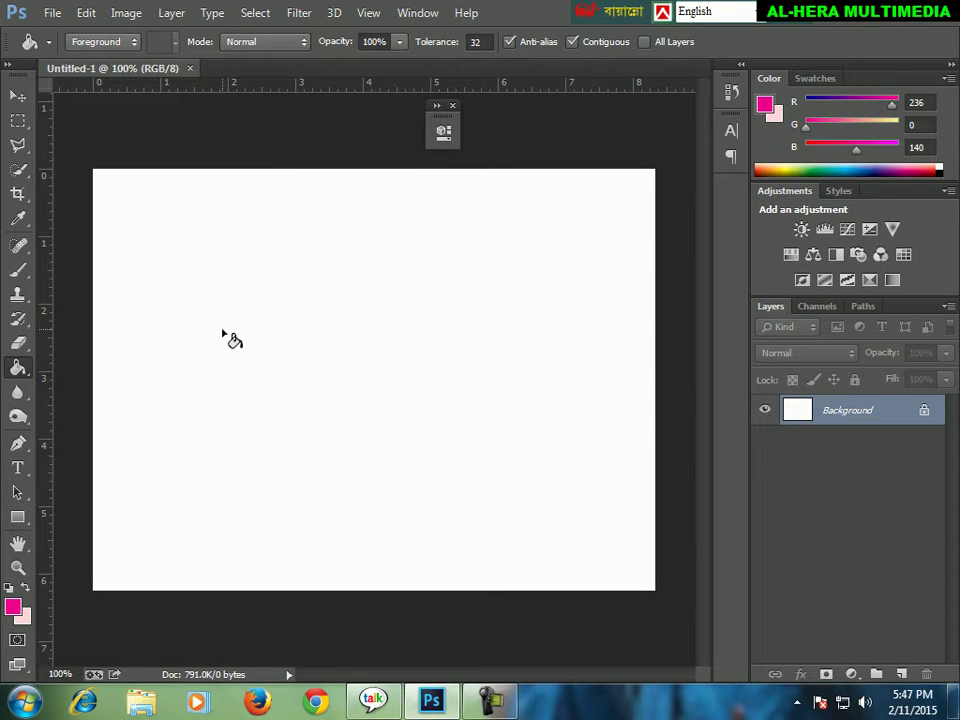
left_click(313, 316)
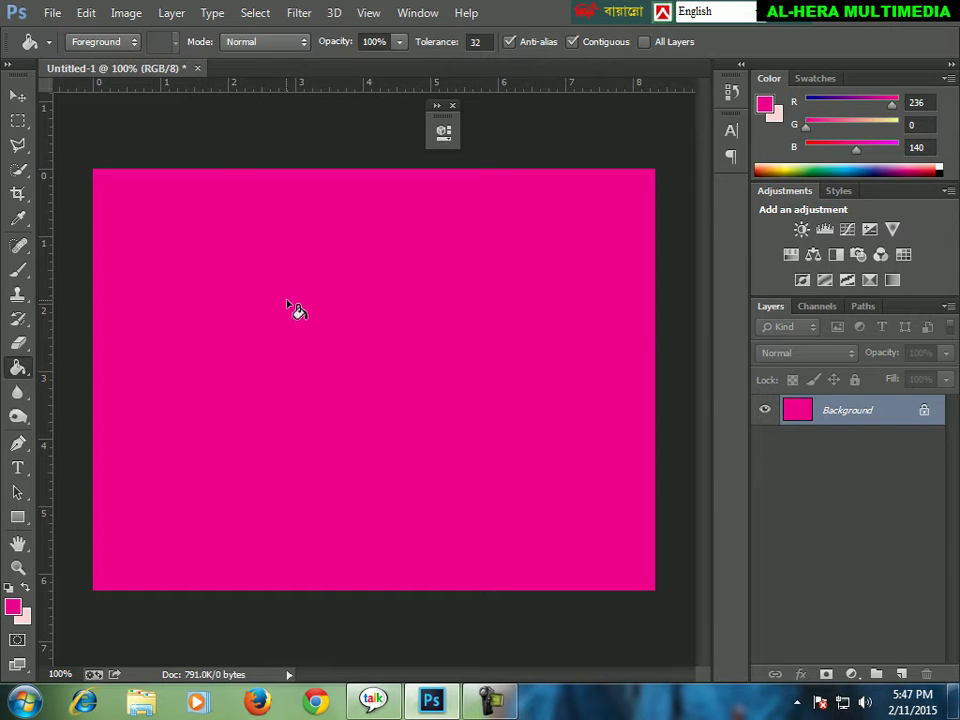
Set the foreground colour to cyan #05f6ff and fill the Background layer with it
left_click(12, 607)
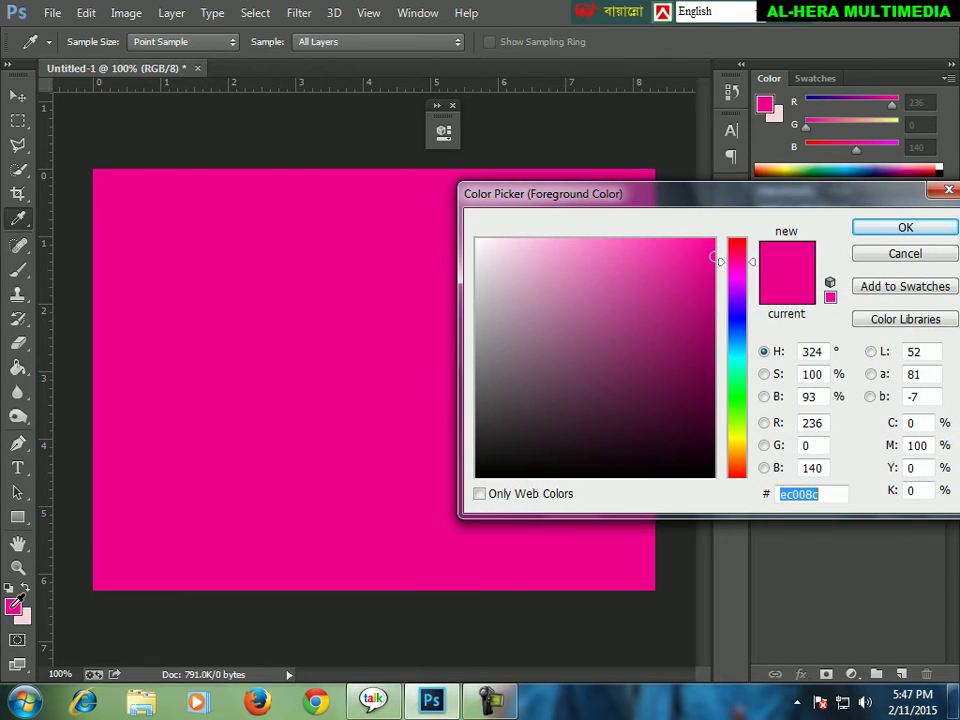
left_click_drag(824, 204, 650, 253)
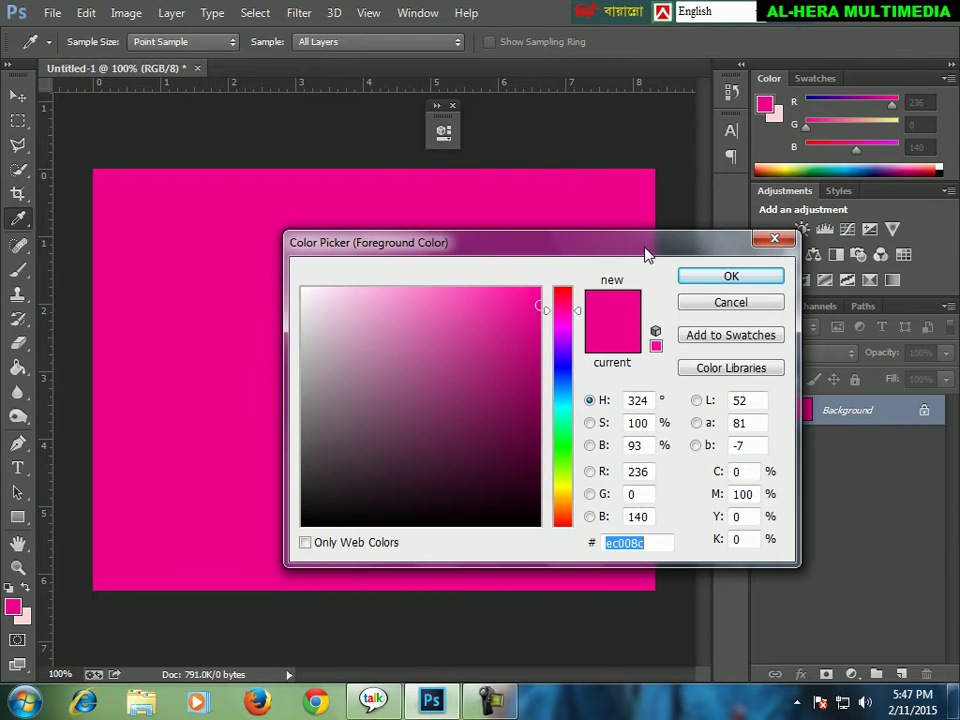
left_click(557, 404)
left_click(523, 360)
left_click(529, 287)
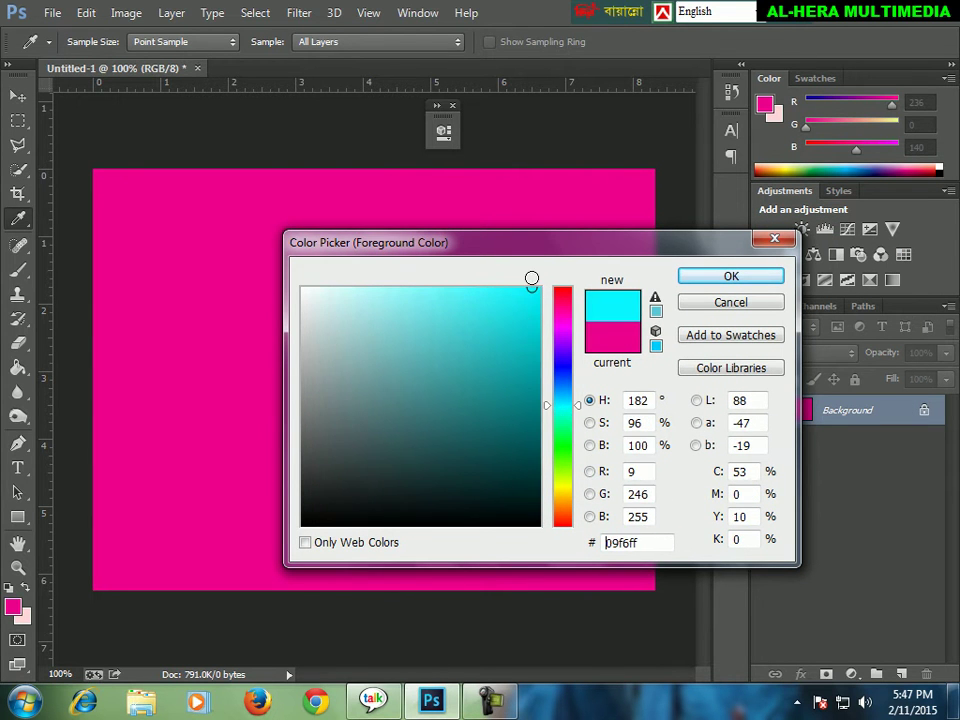
left_click_drag(531, 291, 536, 288)
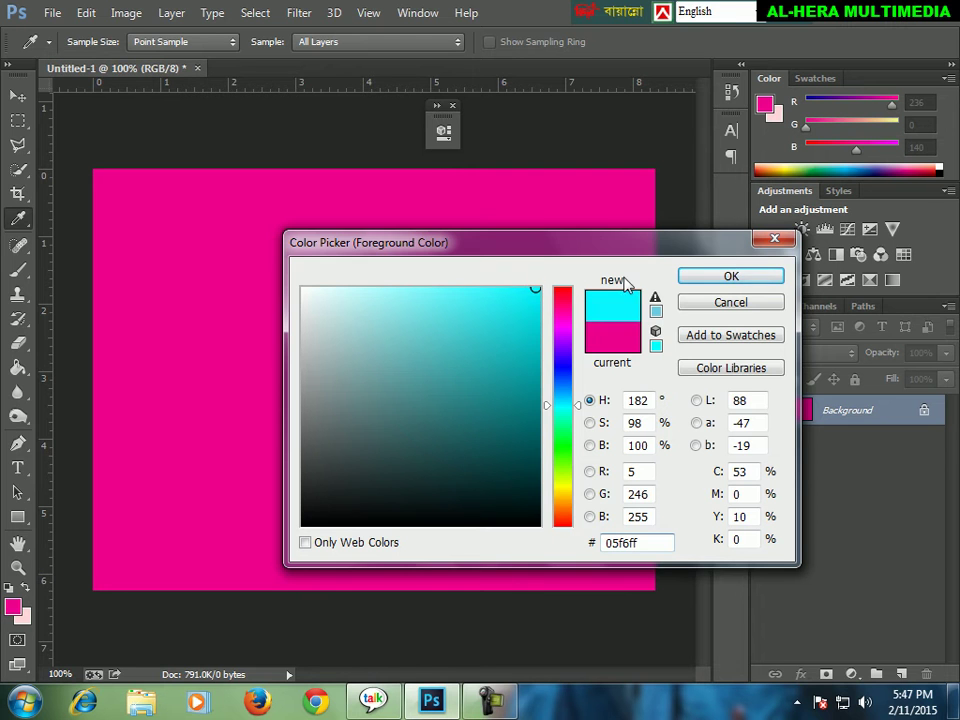
left_click(729, 279)
key("g")
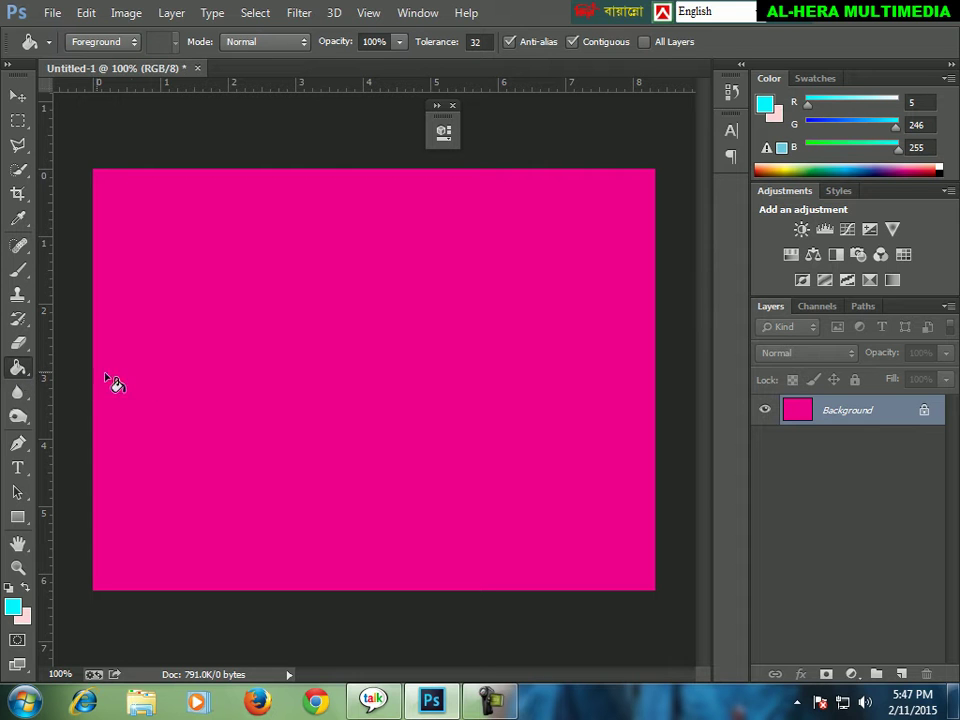
left_click(237, 375)
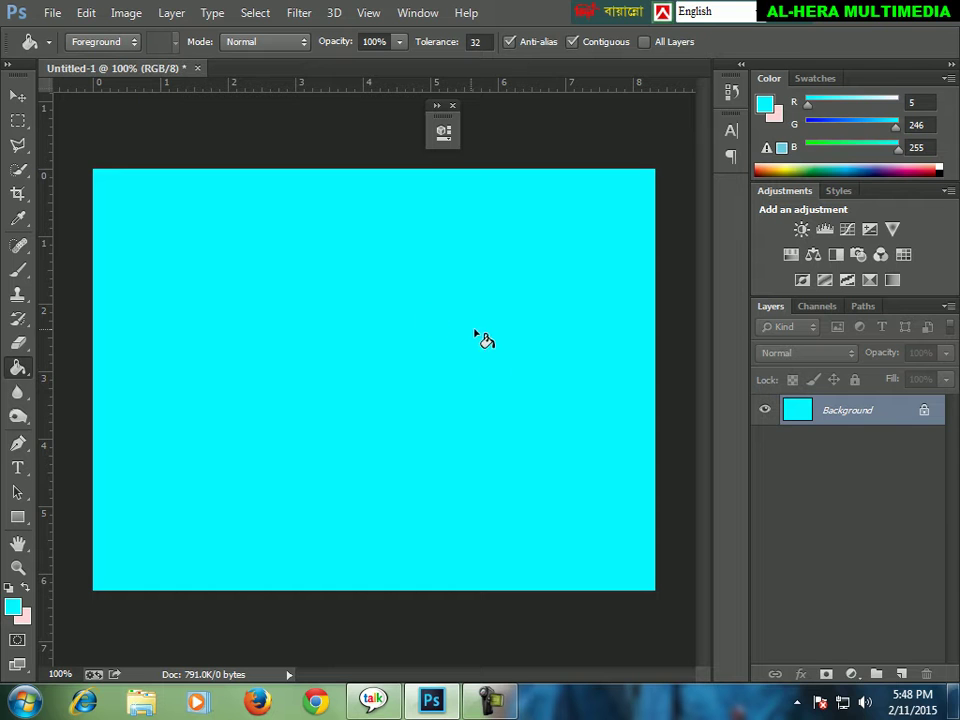
Add a new layer and make a large, nearly circular elliptical selection around the middle of the canvas
left_click(901, 674)
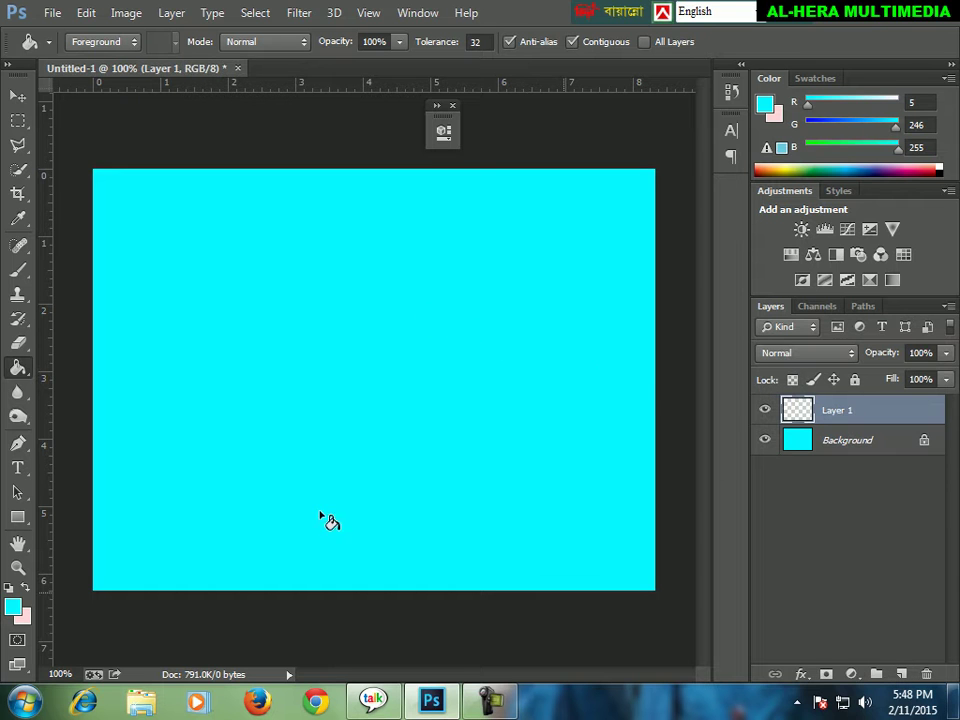
left_click(20, 122)
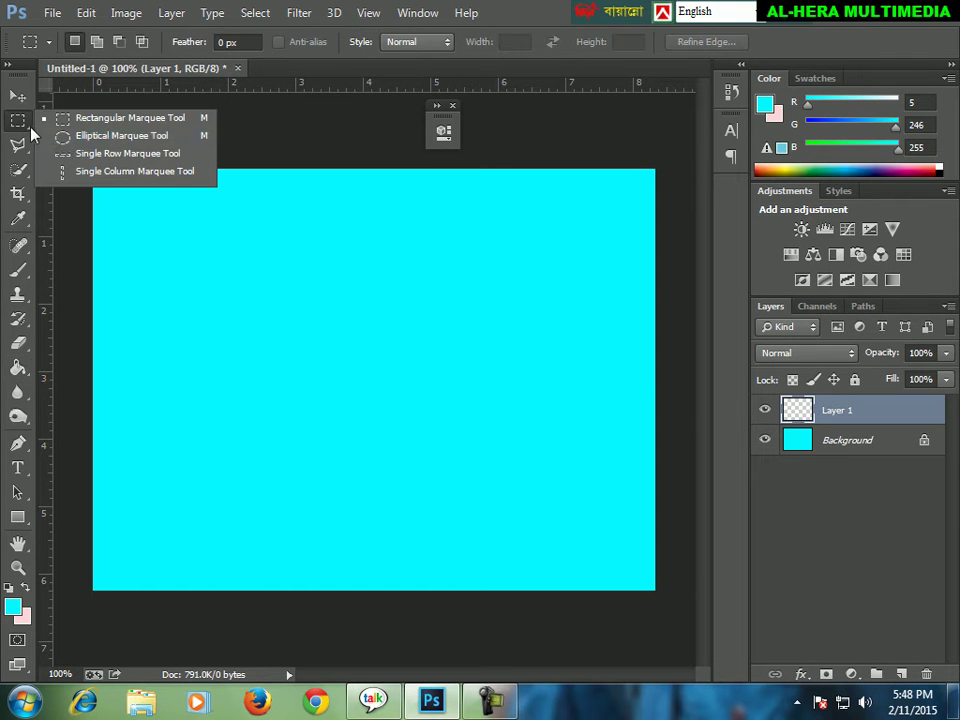
left_click(66, 135)
left_click_drag(260, 261, 538, 523)
left_click_drag(479, 476, 460, 455)
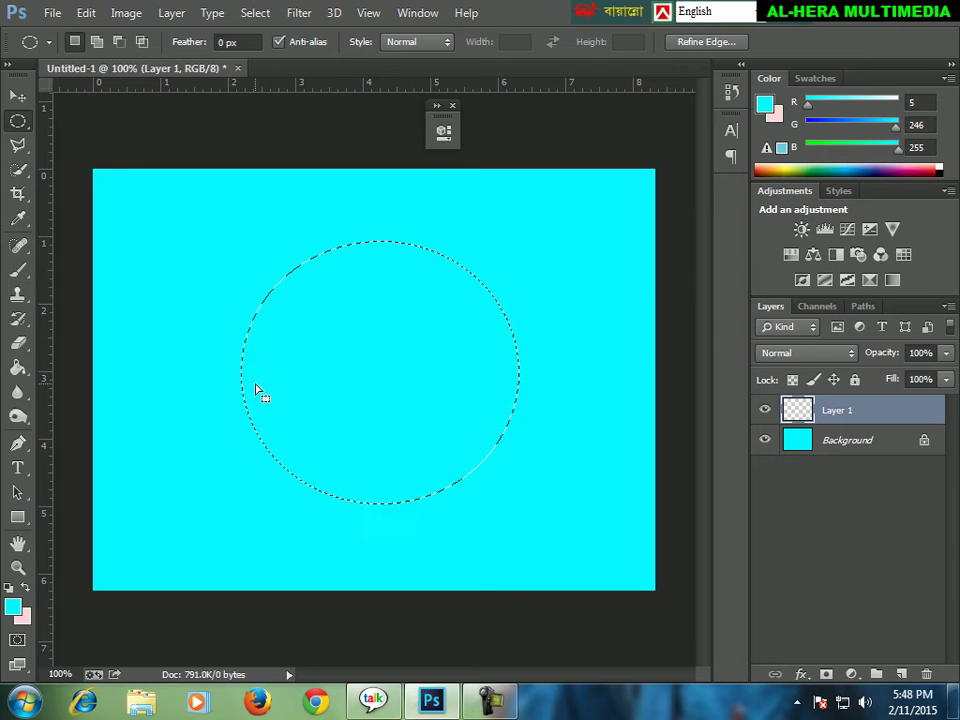
Fill the circular selection on Layer 1 with blue #0517ff using the Paint Bucket, and deselect it
left_click(15, 608)
left_click(563, 371)
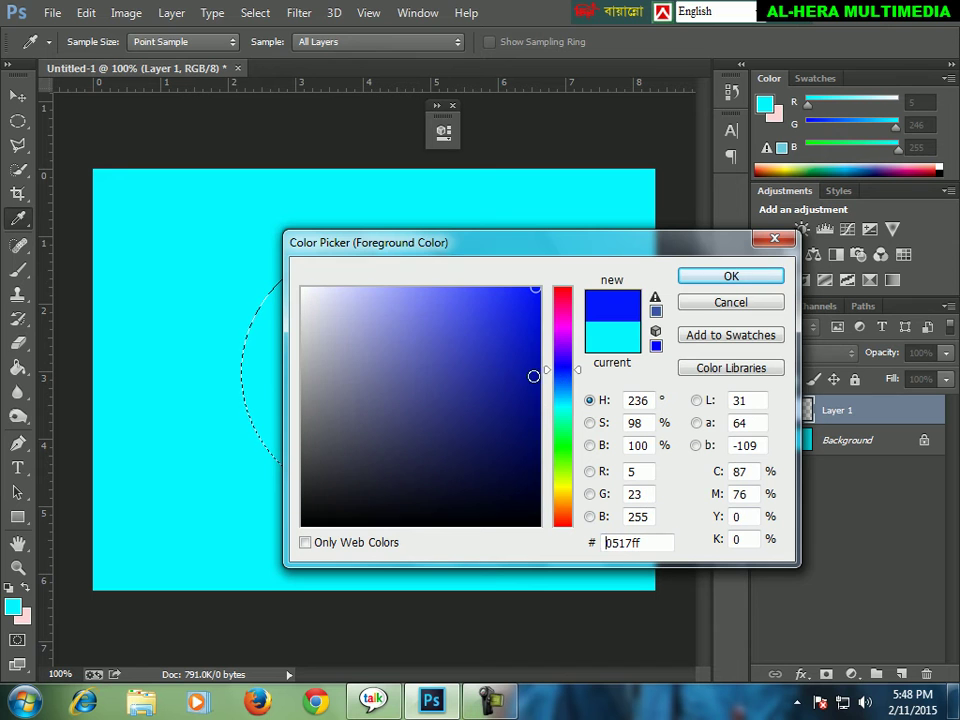
left_click(700, 281)
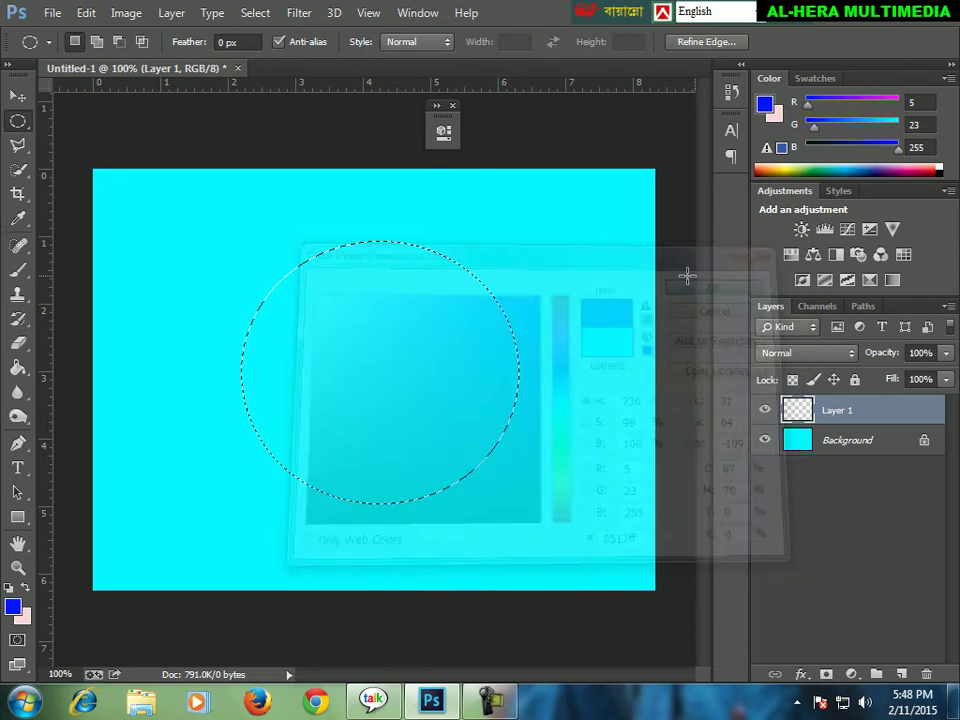
left_click(16, 373)
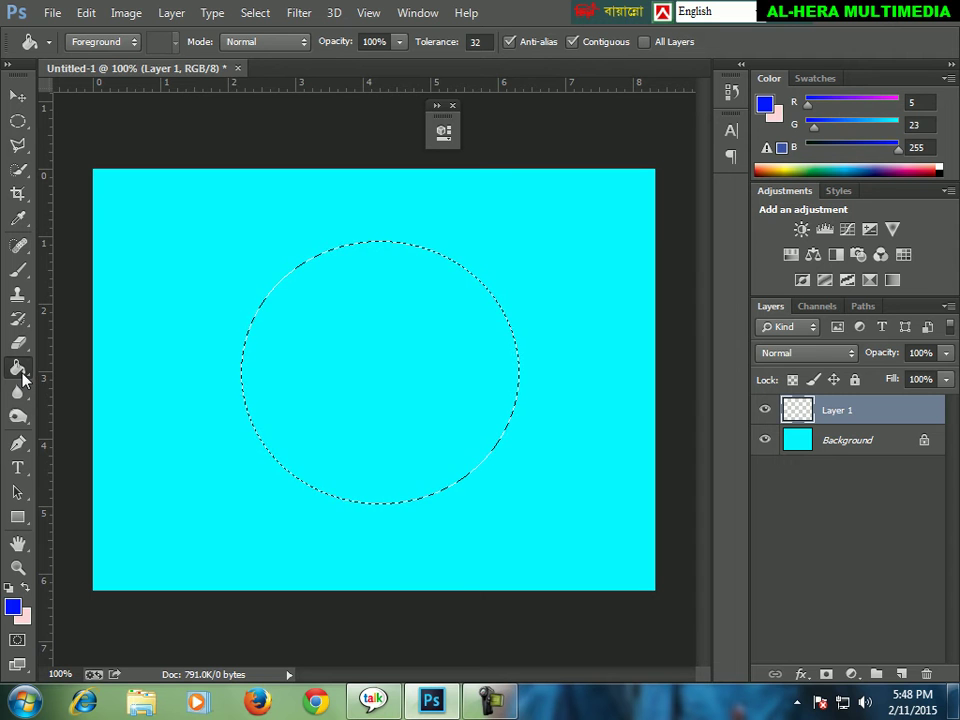
left_click(353, 328)
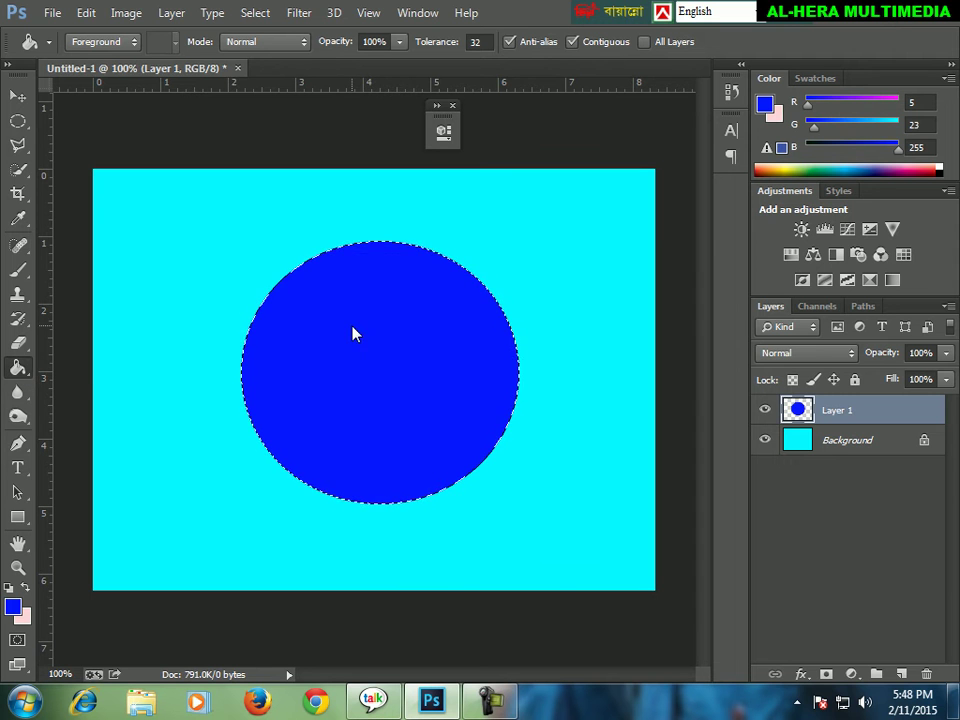
left_click(18, 121)
left_click(214, 246)
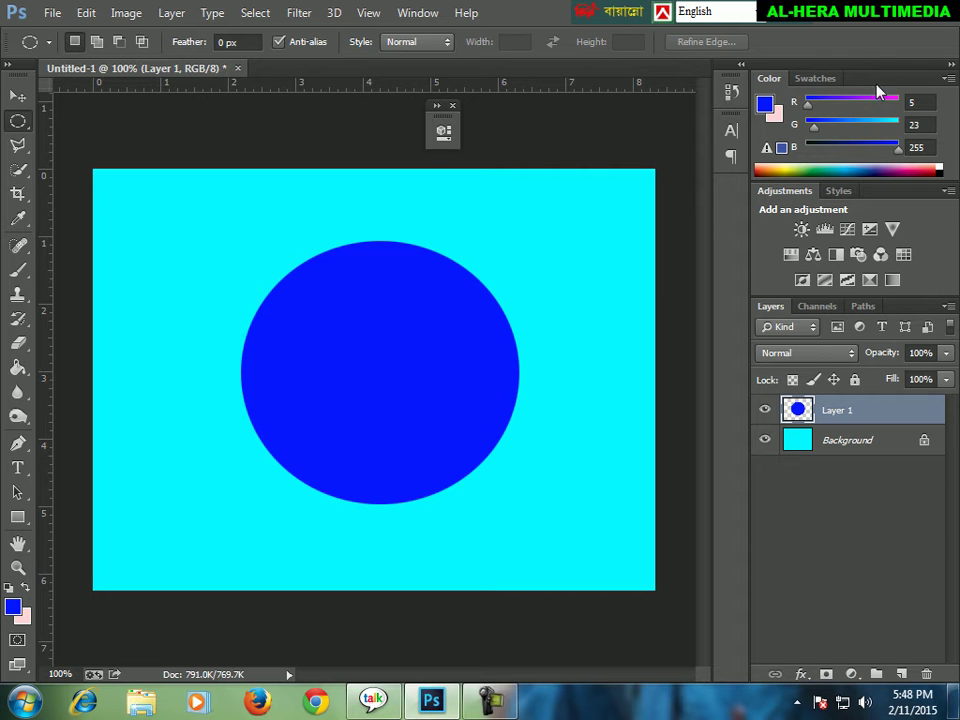
Recolour the circle bright yellow from the swatches with the Paint Bucket, after sampling colours from the spectrum
left_click(814, 166)
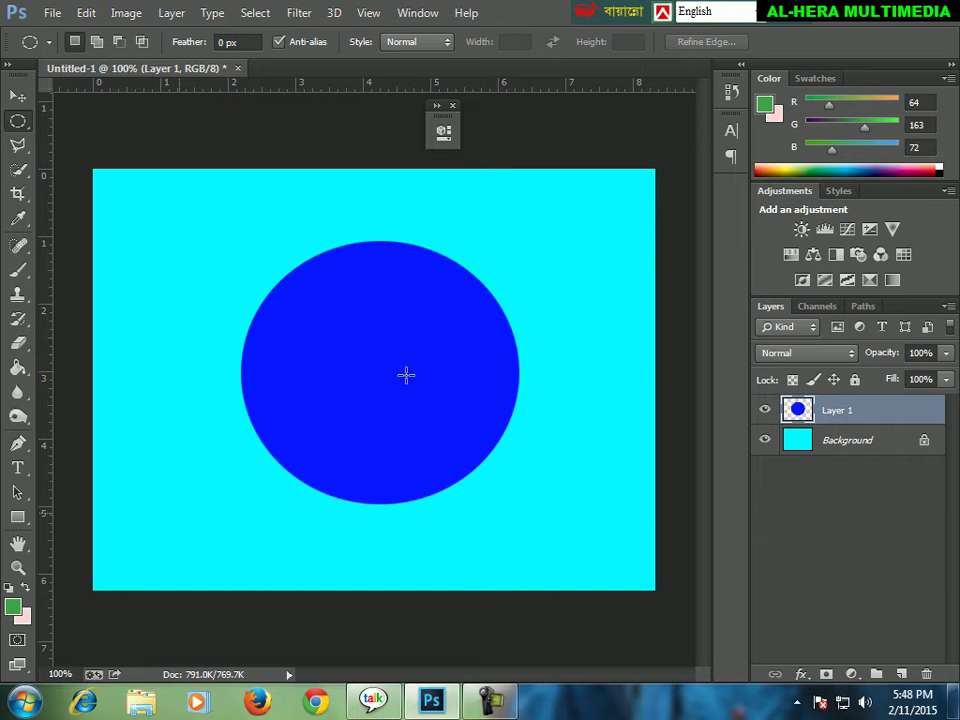
left_click(789, 163)
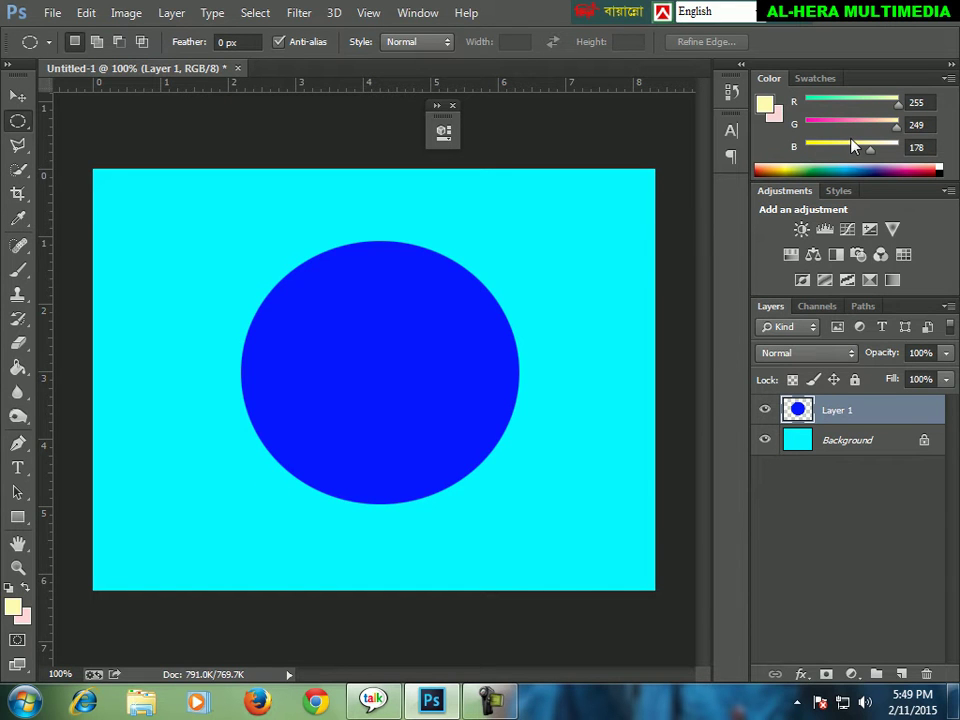
left_click(817, 84)
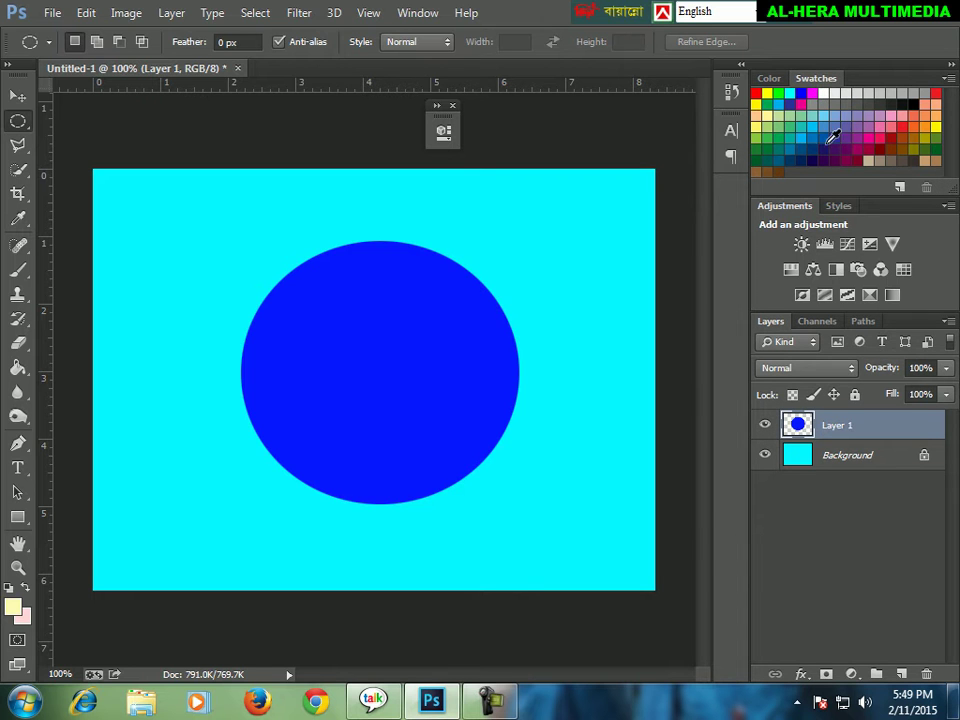
left_click(771, 91)
left_click(20, 368)
left_click(321, 369)
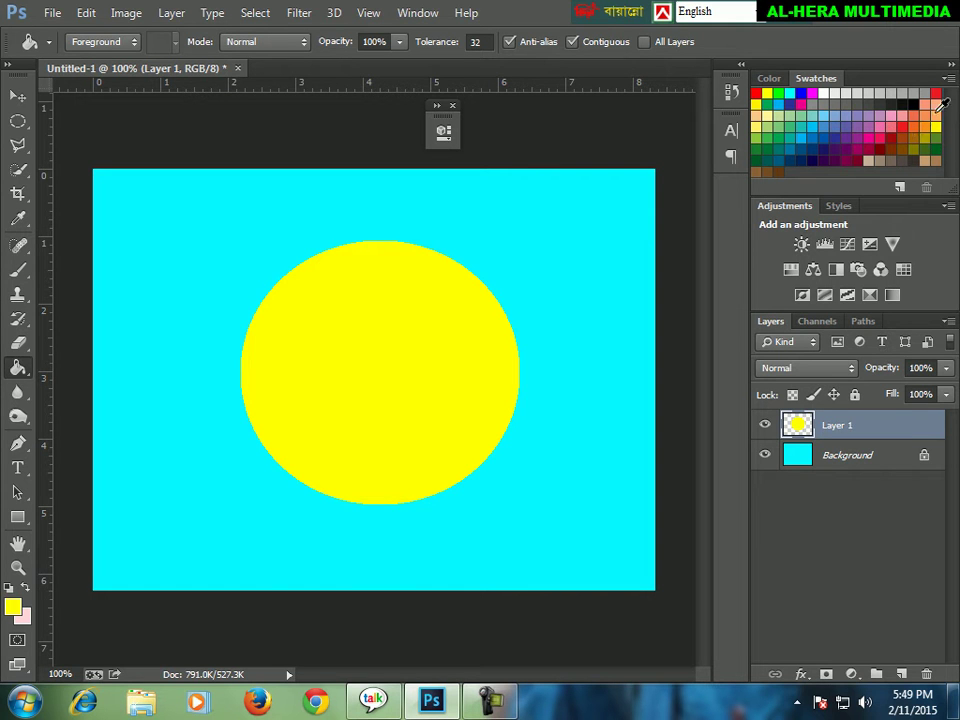
Fill the circle with the dark red swatch using the Paint Bucket, and switch to the Move Tool
left_click(885, 145)
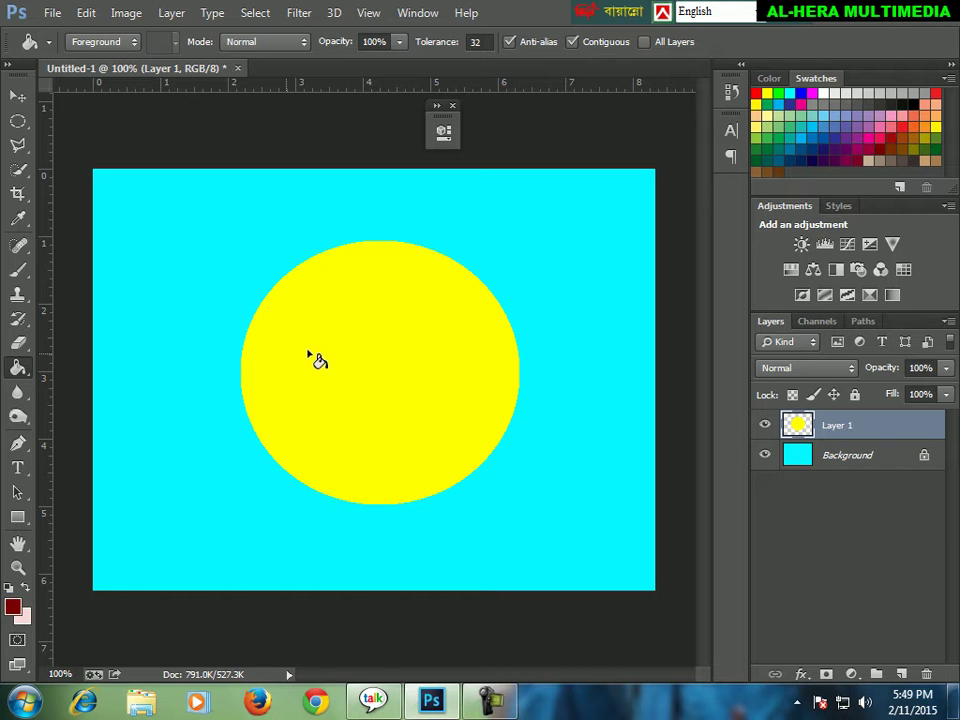
left_click(360, 347)
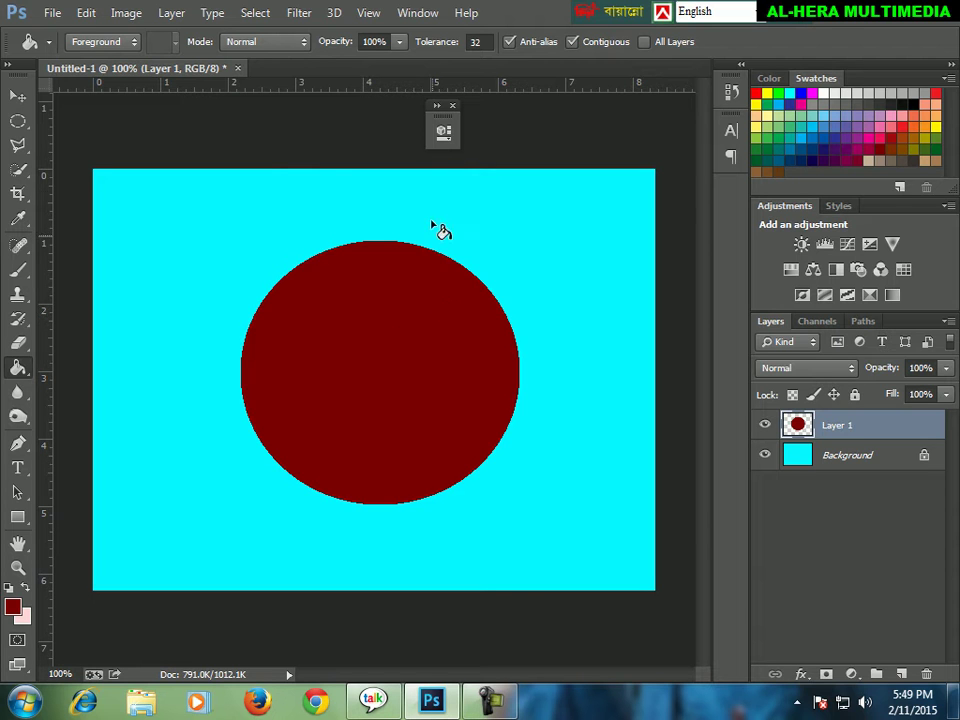
left_click(19, 96)
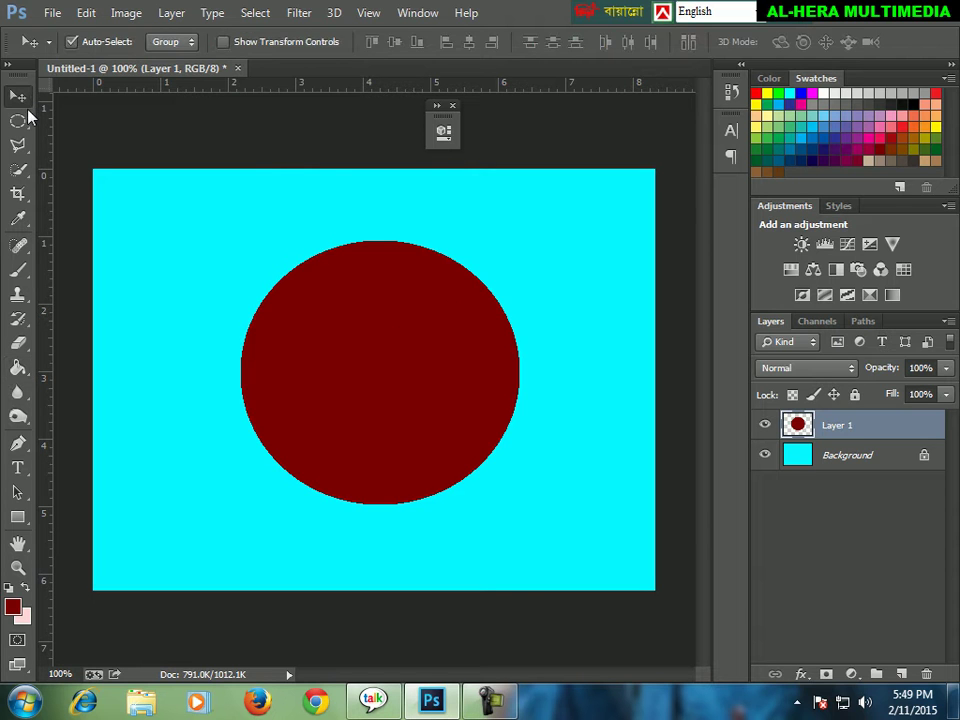
left_click(13, 607)
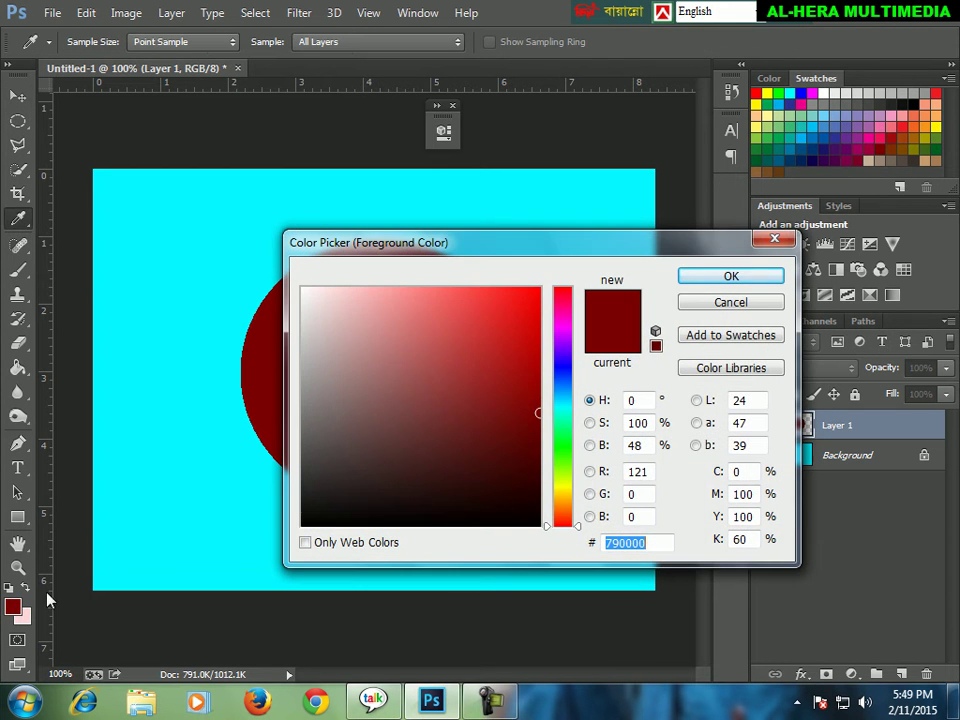
left_click_drag(713, 253, 643, 246)
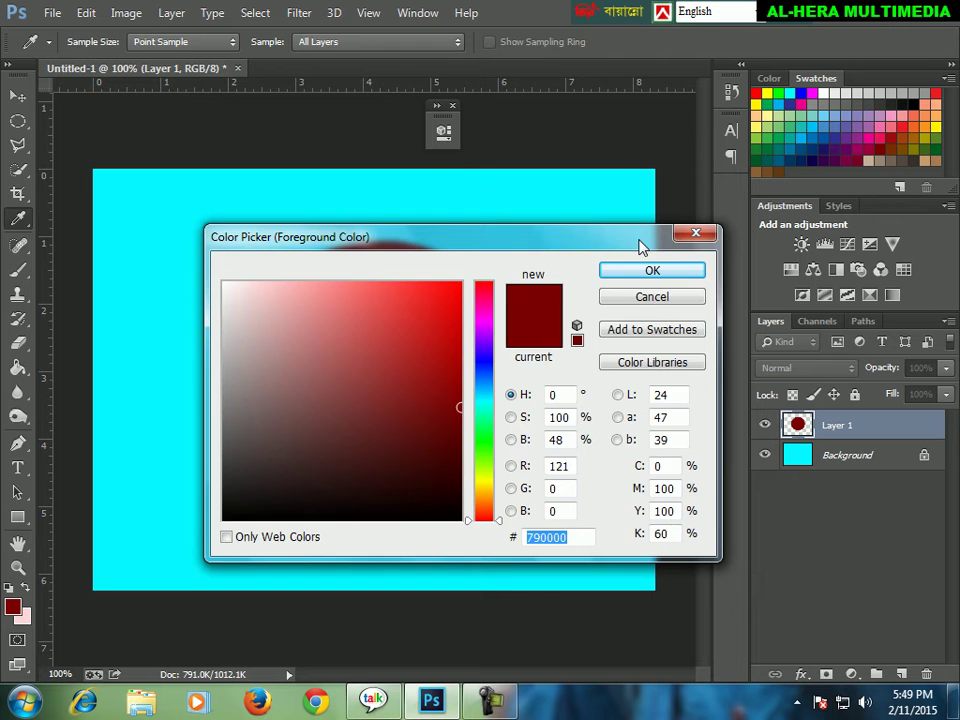
left_click(654, 311)
key("v")
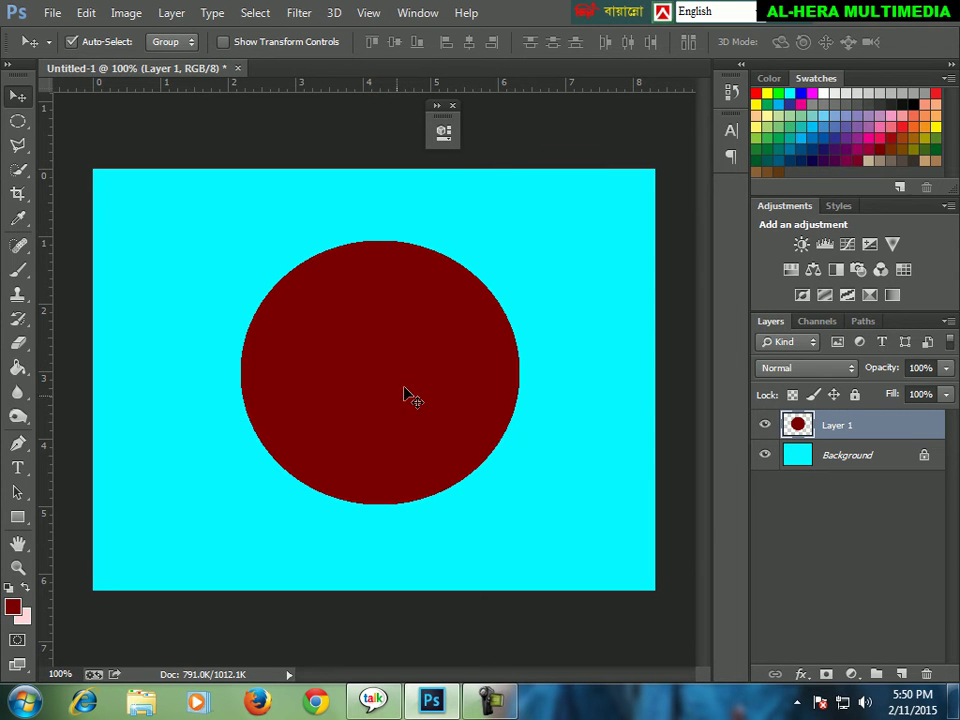
Copy the dark red foreground colour's hex code from the Color Picker
left_click(12, 606)
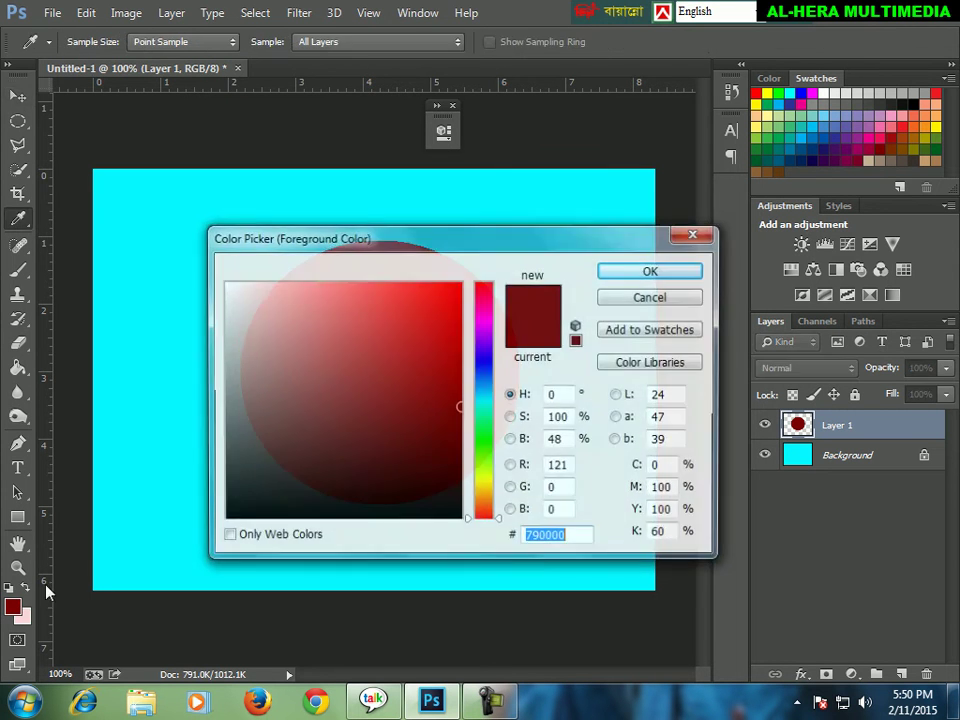
left_click_drag(430, 243, 434, 214)
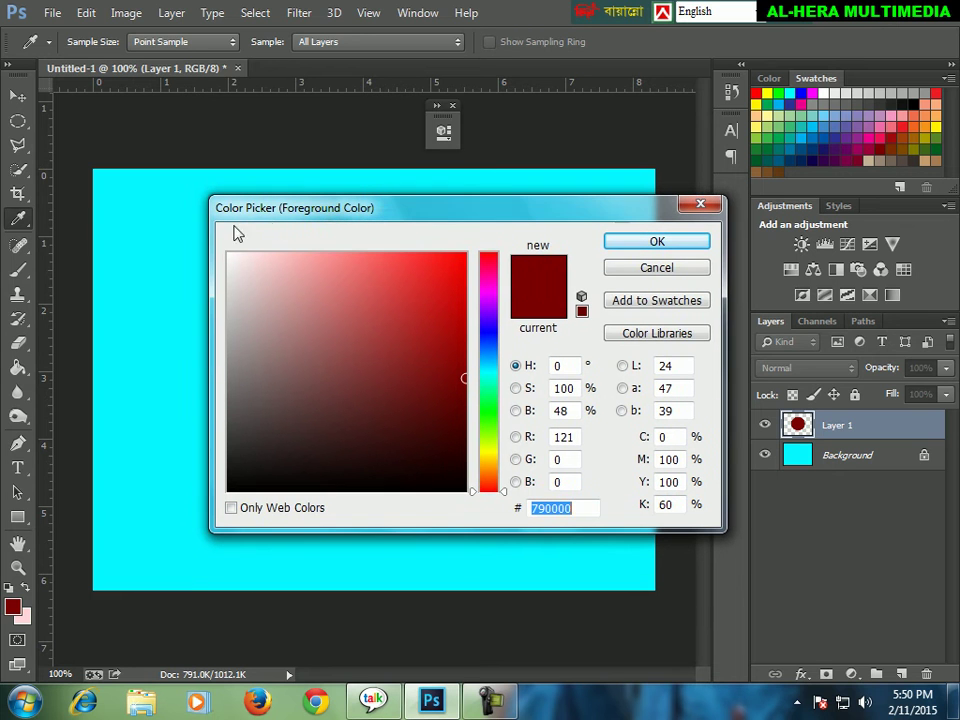
left_click(580, 507)
left_click_drag(582, 507, 516, 506)
left_click(587, 506)
left_click_drag(580, 509, 534, 503)
left_click(587, 508)
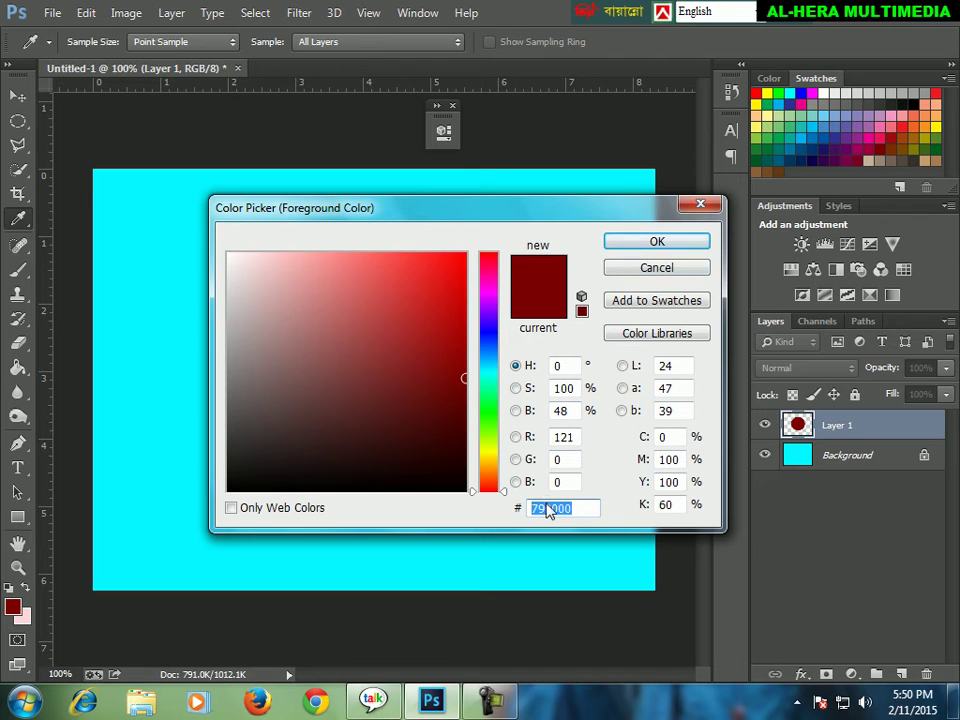
right_click(559, 506)
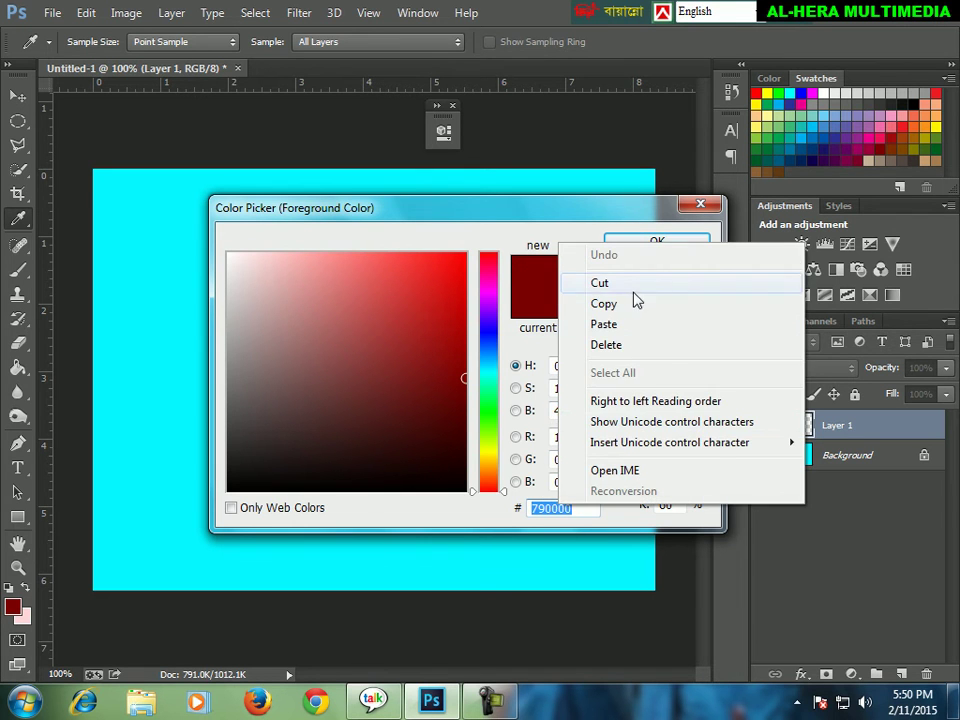
left_click(575, 302)
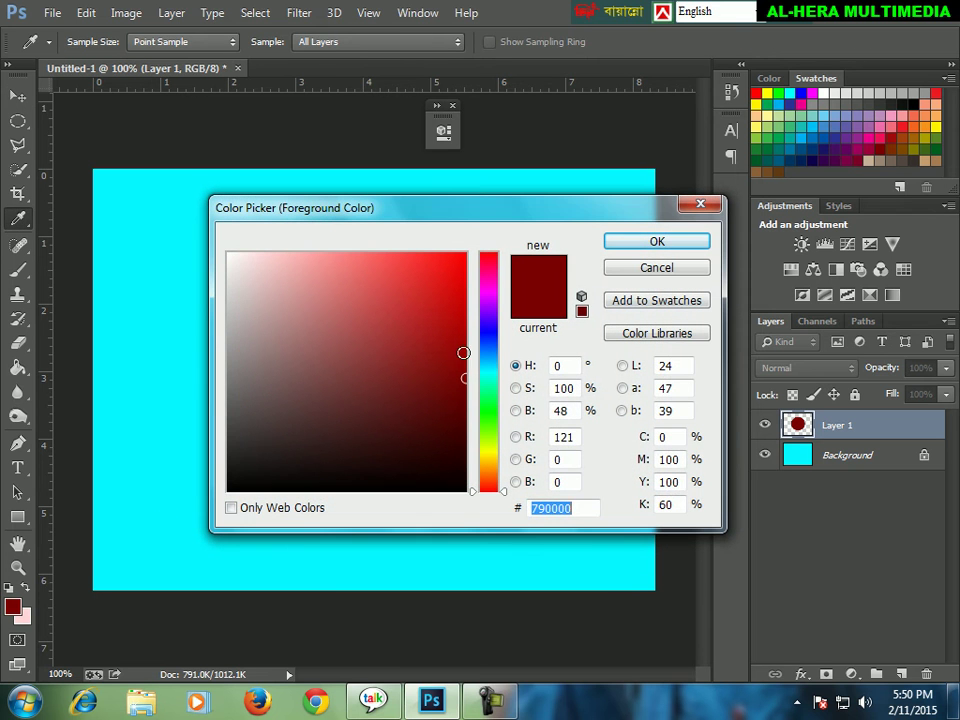
Set the foreground colour to a saturated medium green with a hue of 116°
left_click(229, 259)
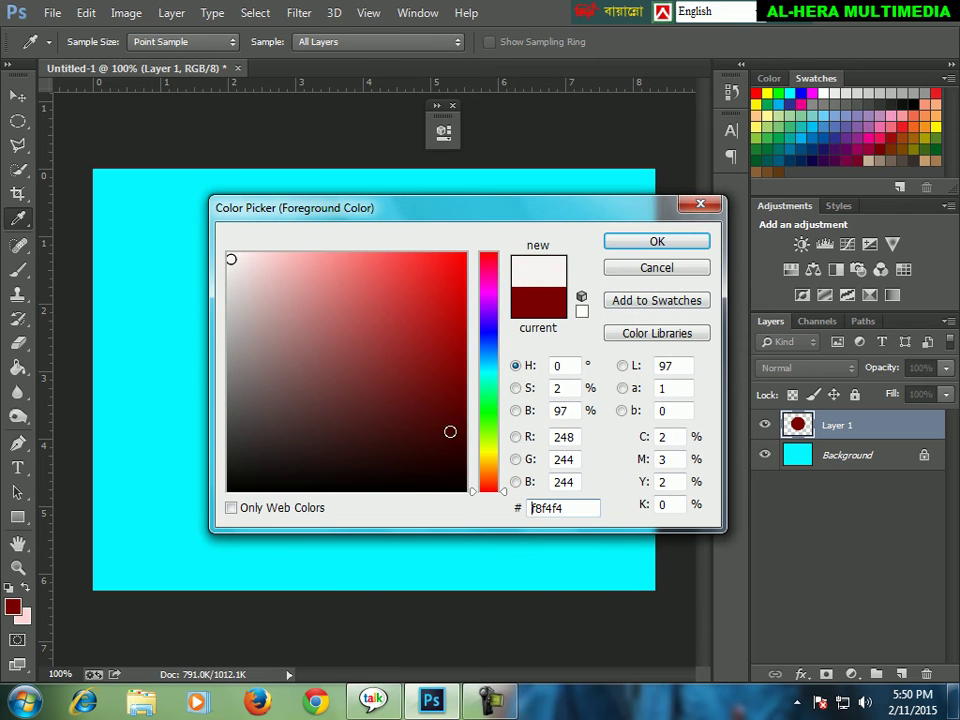
left_click(391, 455)
left_click(488, 414)
left_click(378, 401)
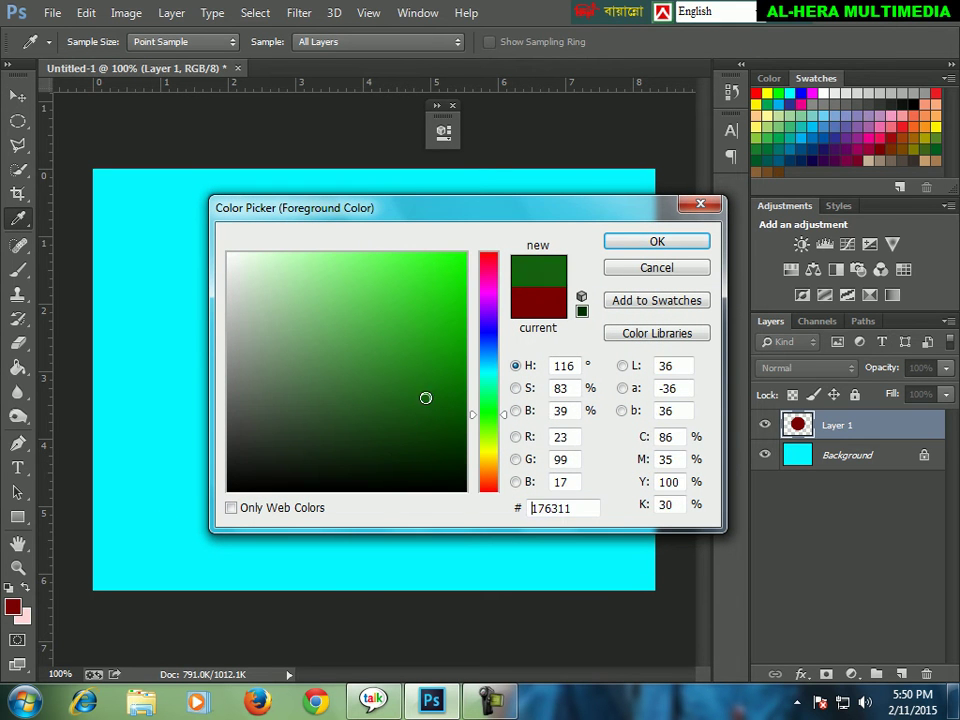
left_click(459, 338)
left_click(656, 243)
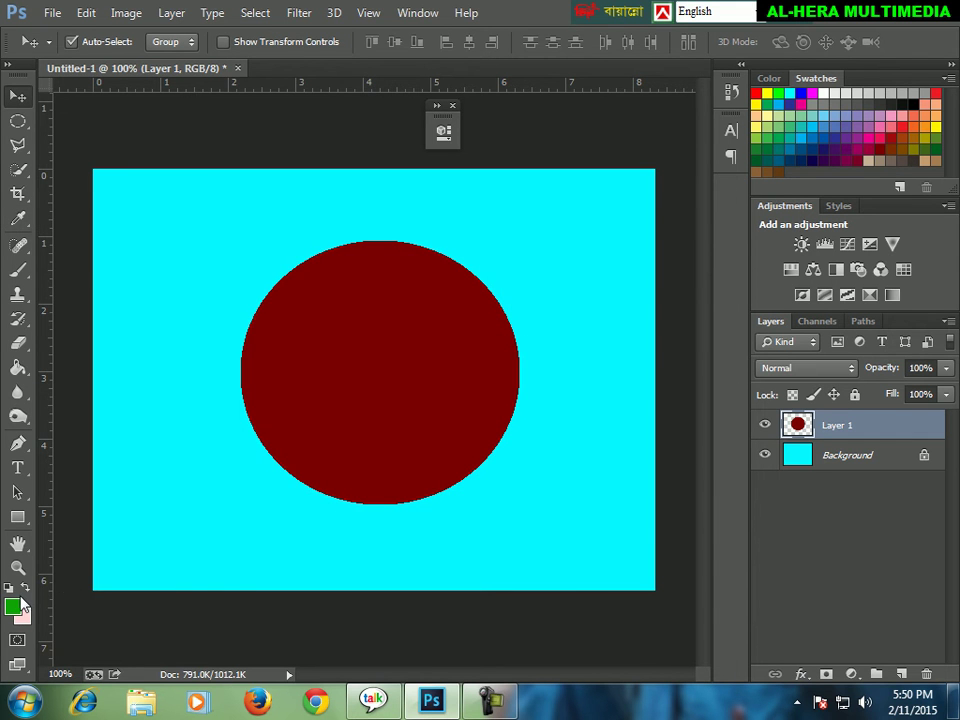
Replace the green foreground colour with dark red by pasting the copied hex code 790000 into the Color Picker
left_click(13, 606)
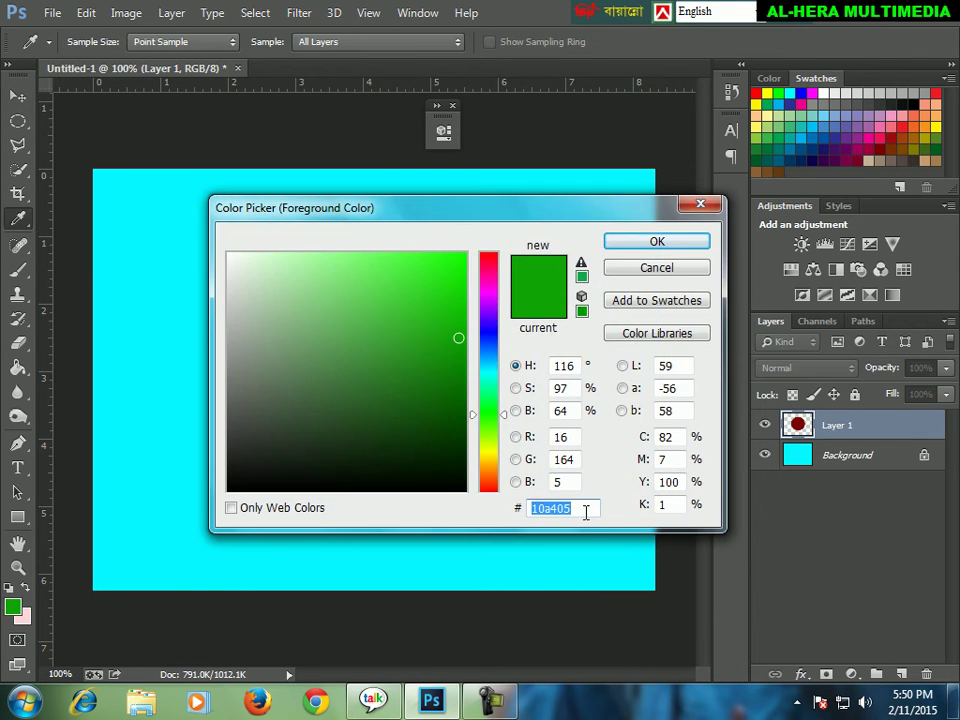
right_click(540, 509)
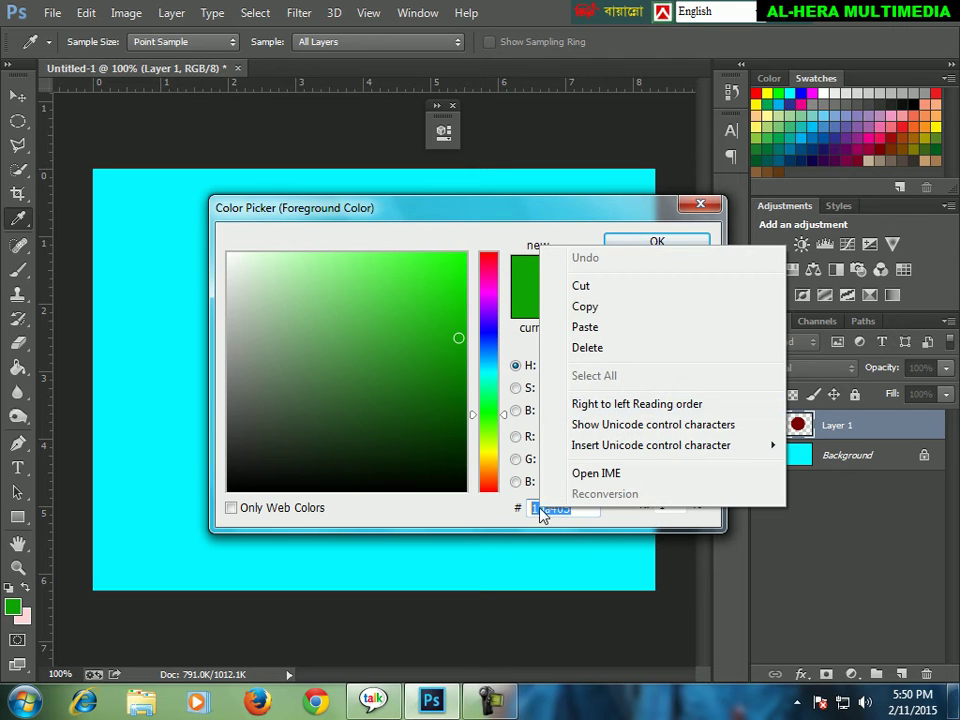
left_click(590, 330)
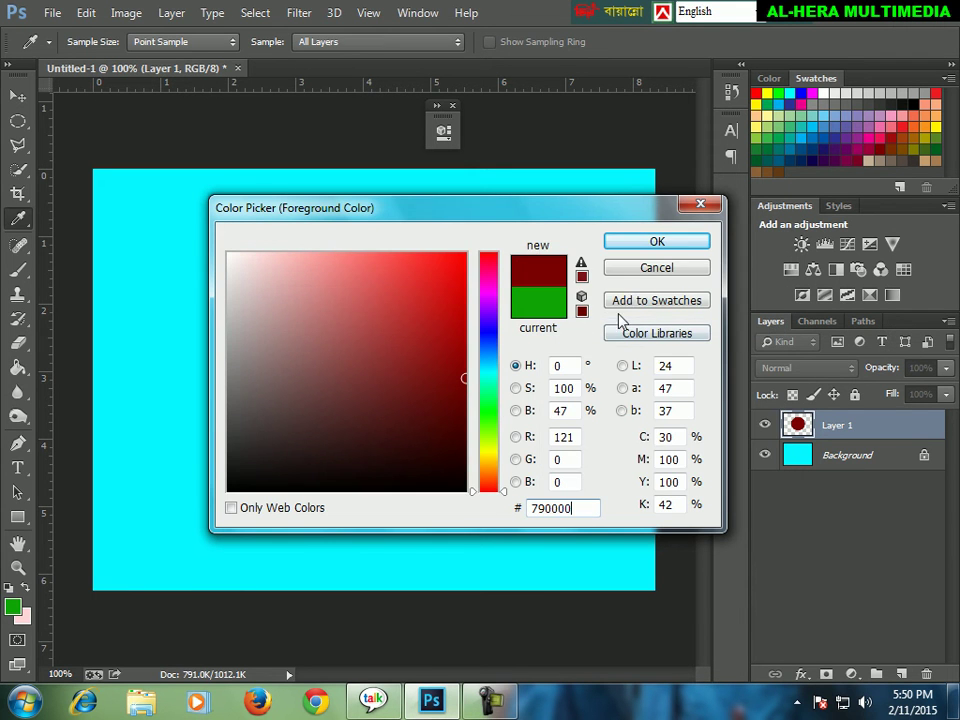
left_click(640, 245)
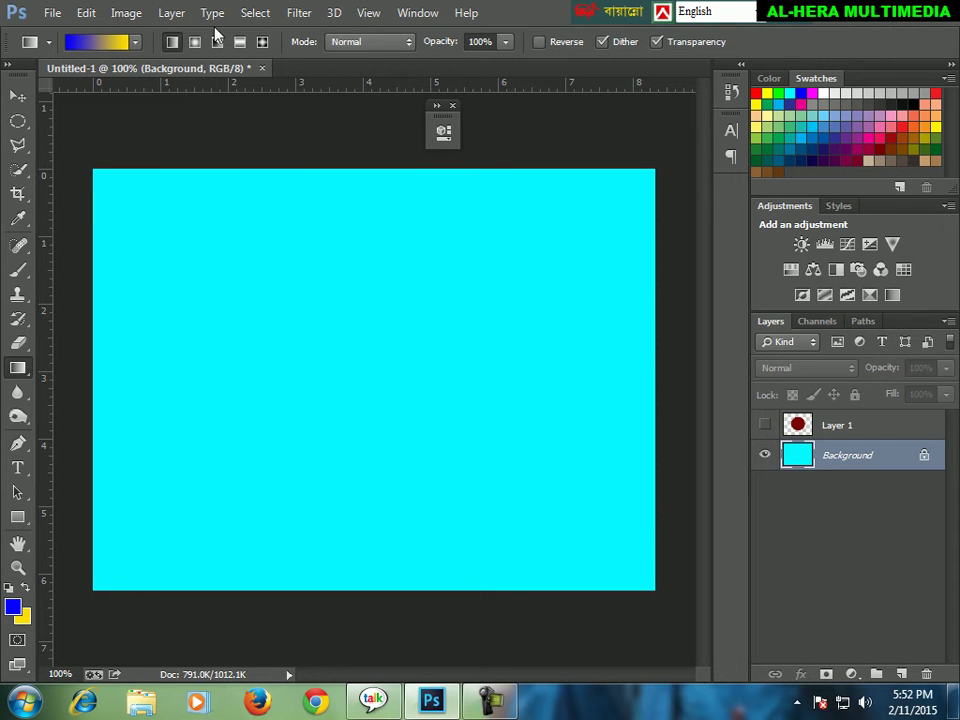
Compare the Foreground to Transparent and Foreground to Background presets, and try a diagonal blue-to-yellow gradient on the Background layer
left_click(91, 44)
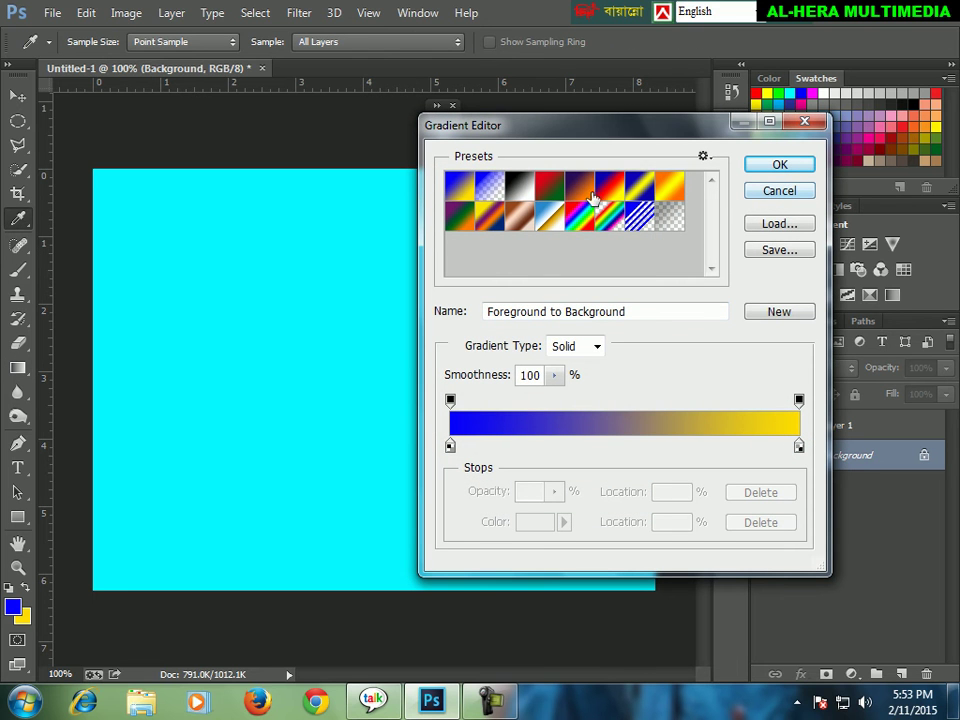
left_click(490, 188)
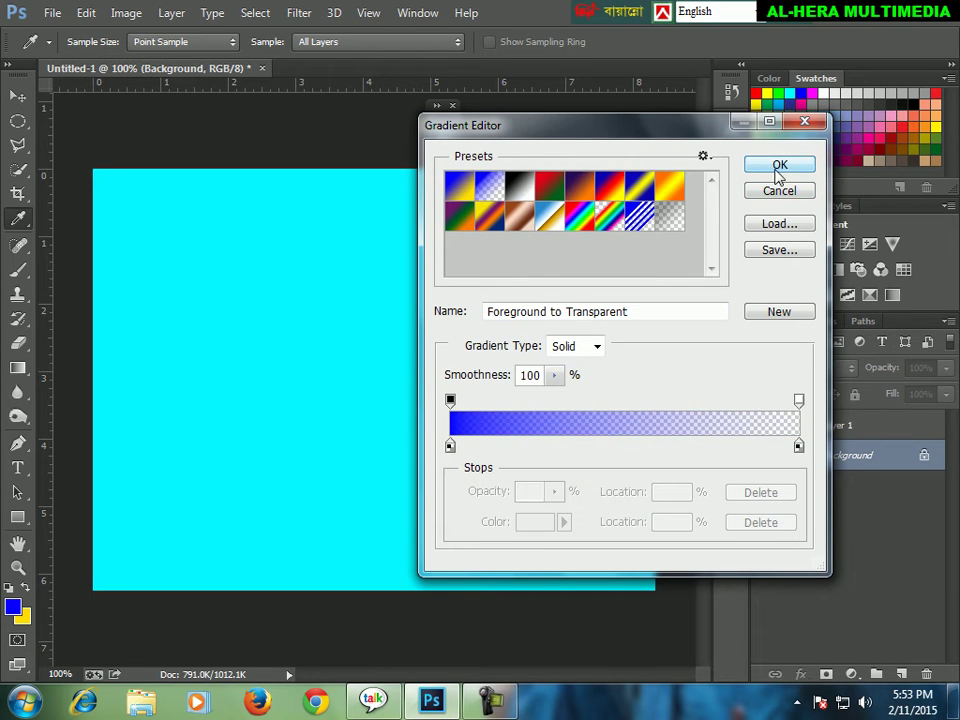
left_click(459, 198)
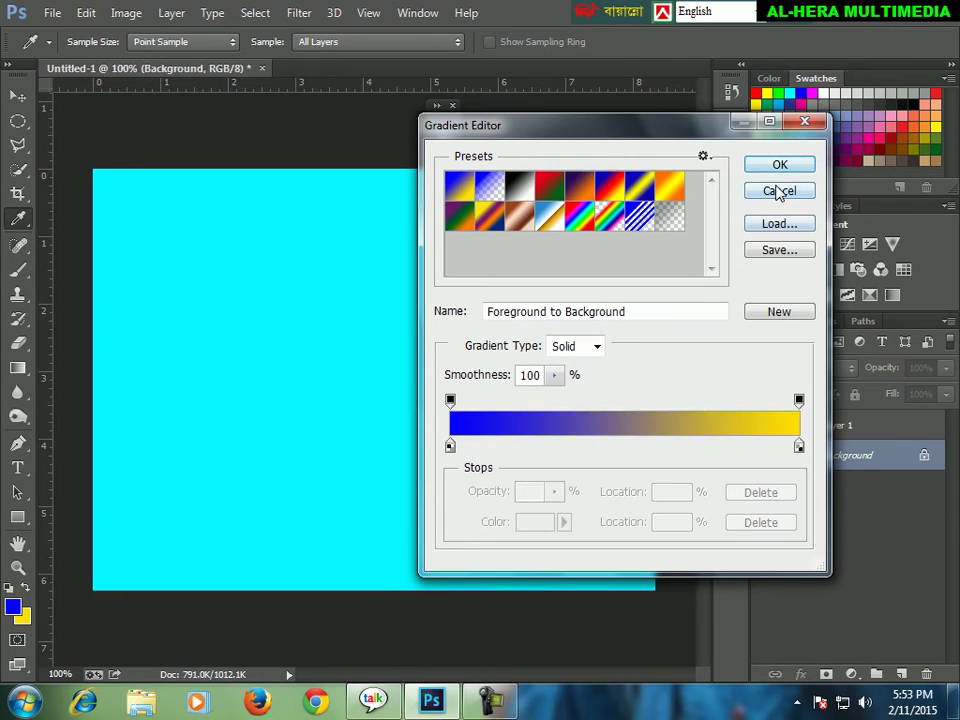
left_click(781, 190)
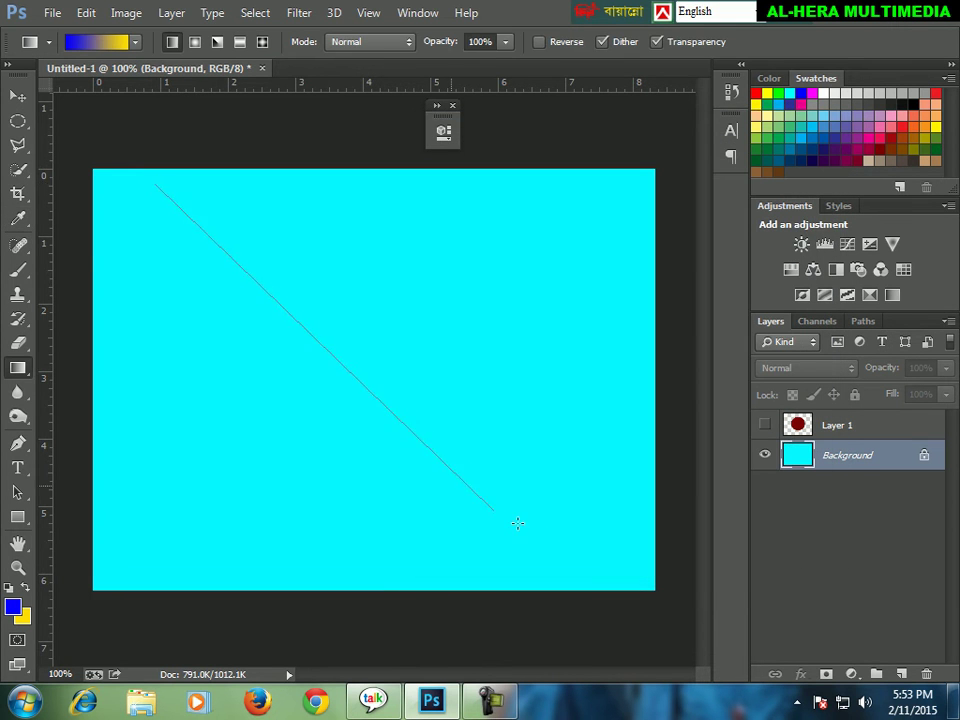
left_click_drag(412, 463, 544, 519)
key("ctrl+z")
Choose the Blue, Red, Yellow gradient preset and apply it diagonally across the Background layer from upper left to lower right
left_click(96, 45)
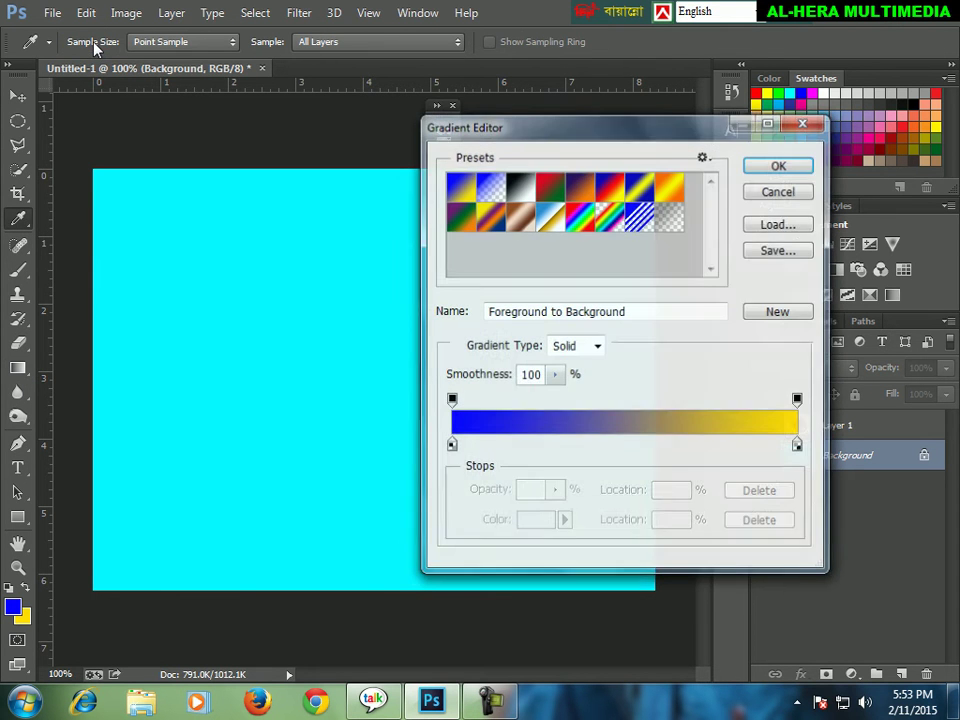
left_click_drag(686, 133, 566, 158)
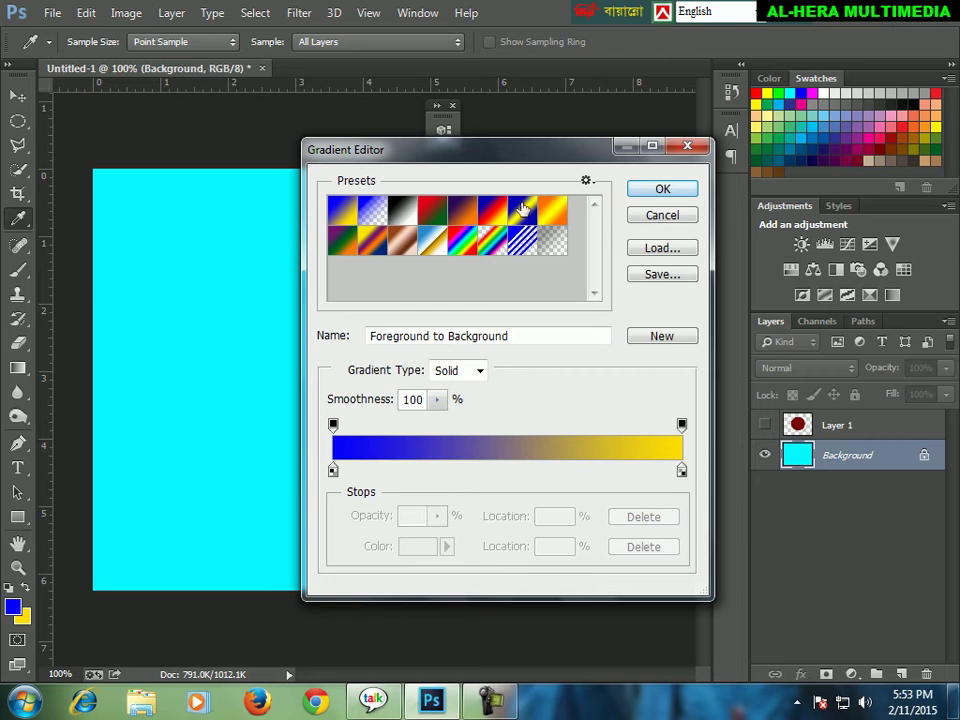
left_click(493, 212)
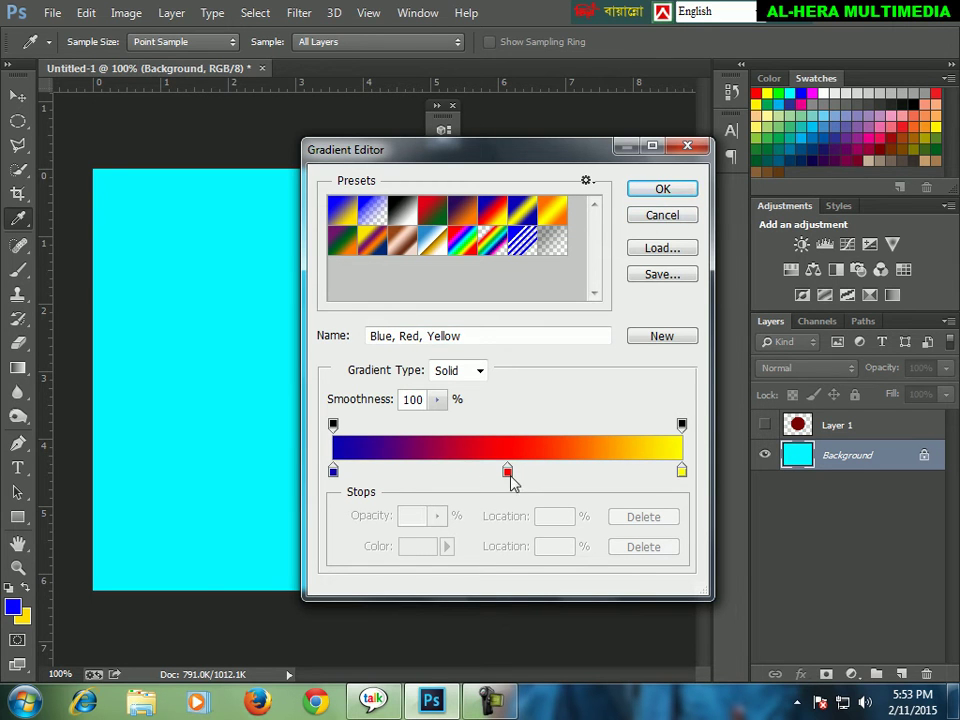
left_click(662, 189)
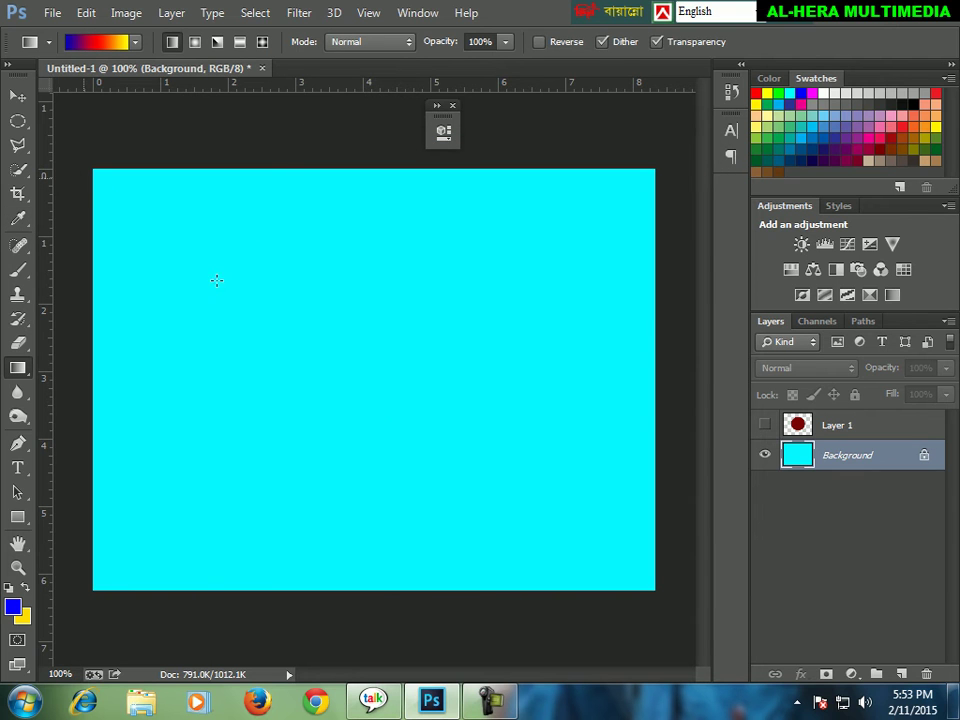
left_click_drag(100, 190, 642, 549)
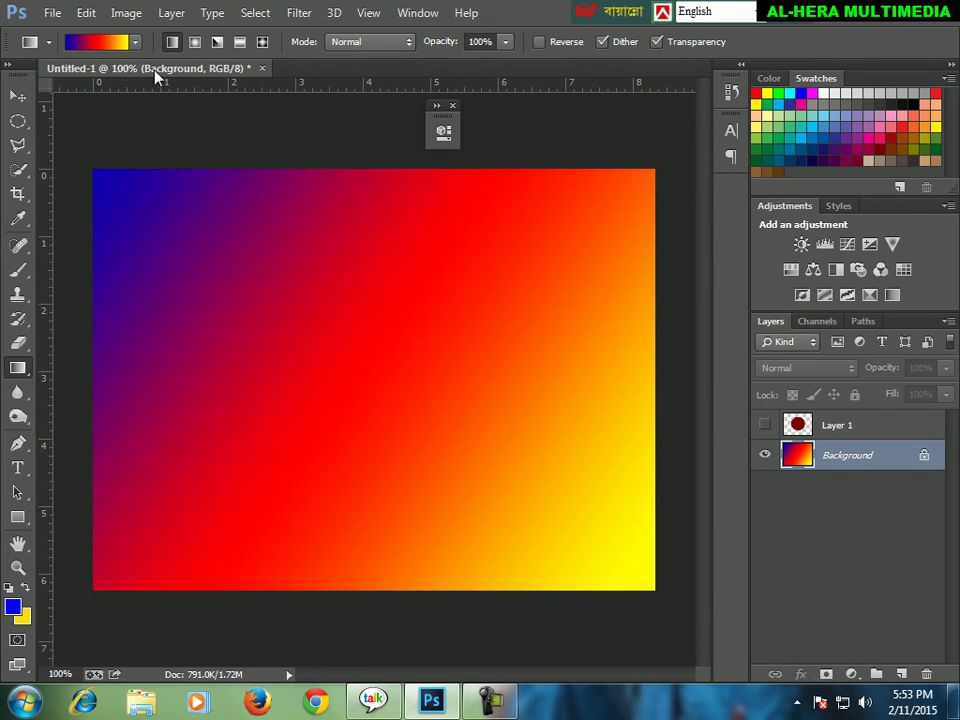
Change the gradient's blue starting colour stop to green 00b236 in the Gradient Editor
left_click(98, 41)
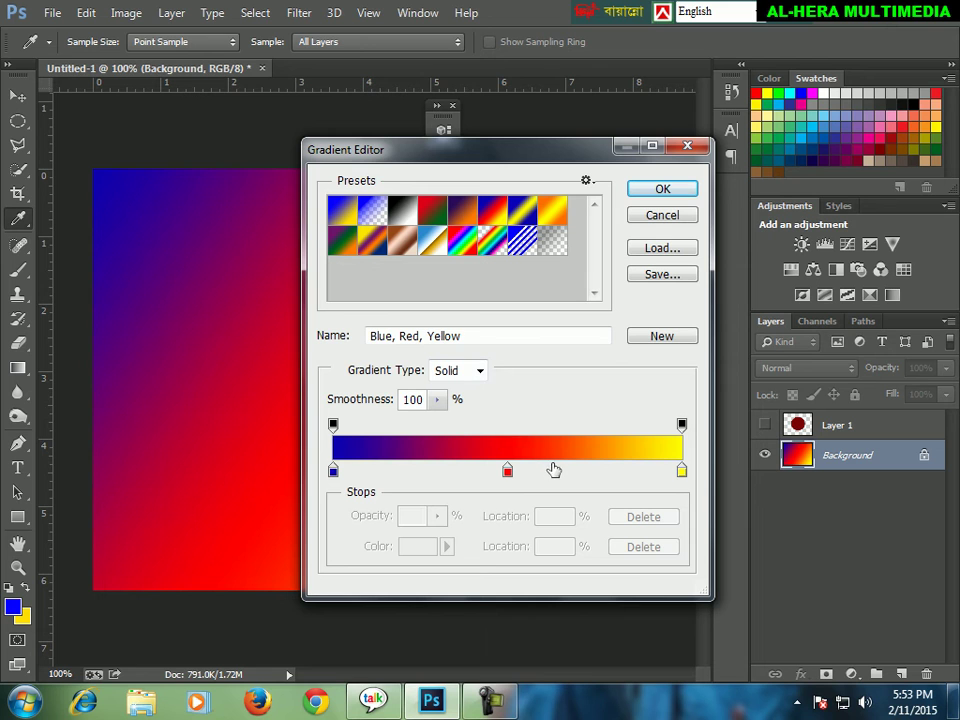
left_click(334, 473)
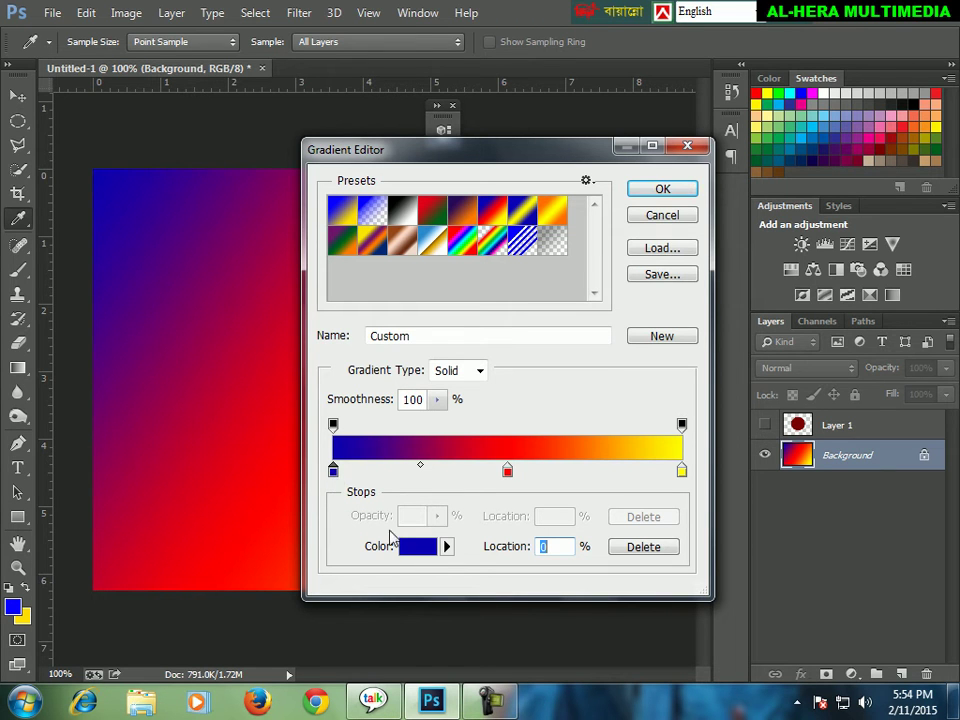
double_click(333, 471)
left_click(660, 270)
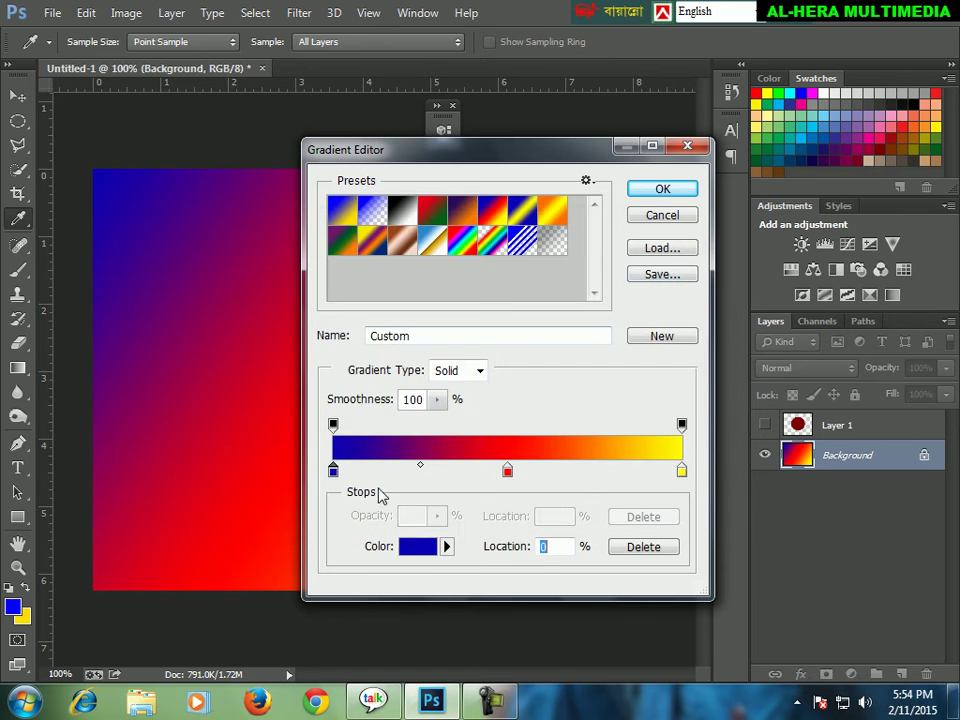
left_click(432, 547)
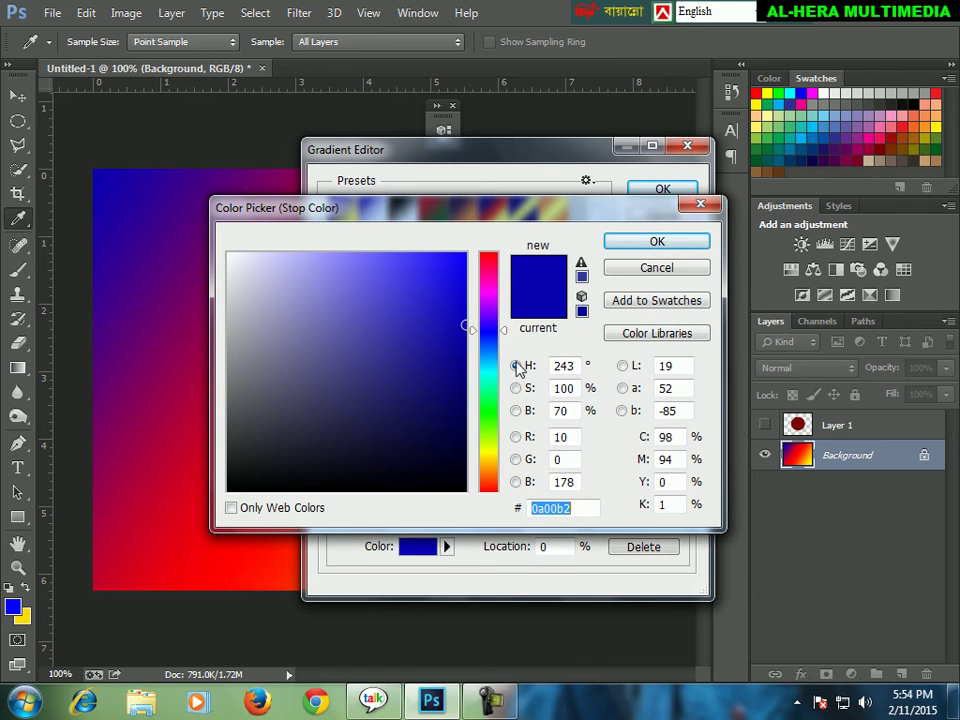
left_click(489, 400)
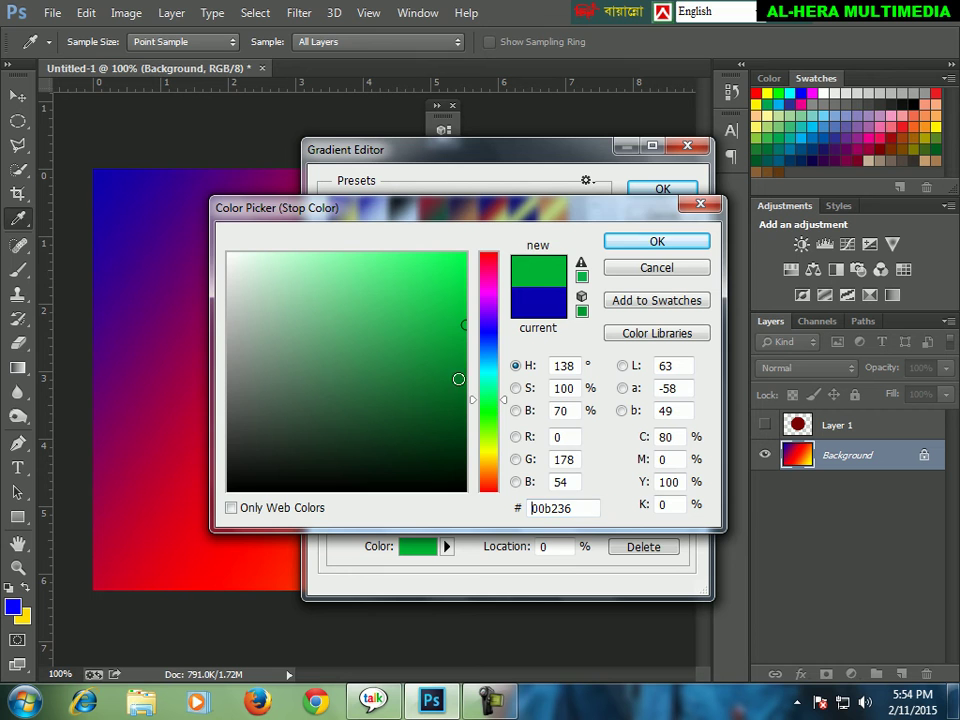
left_click(638, 242)
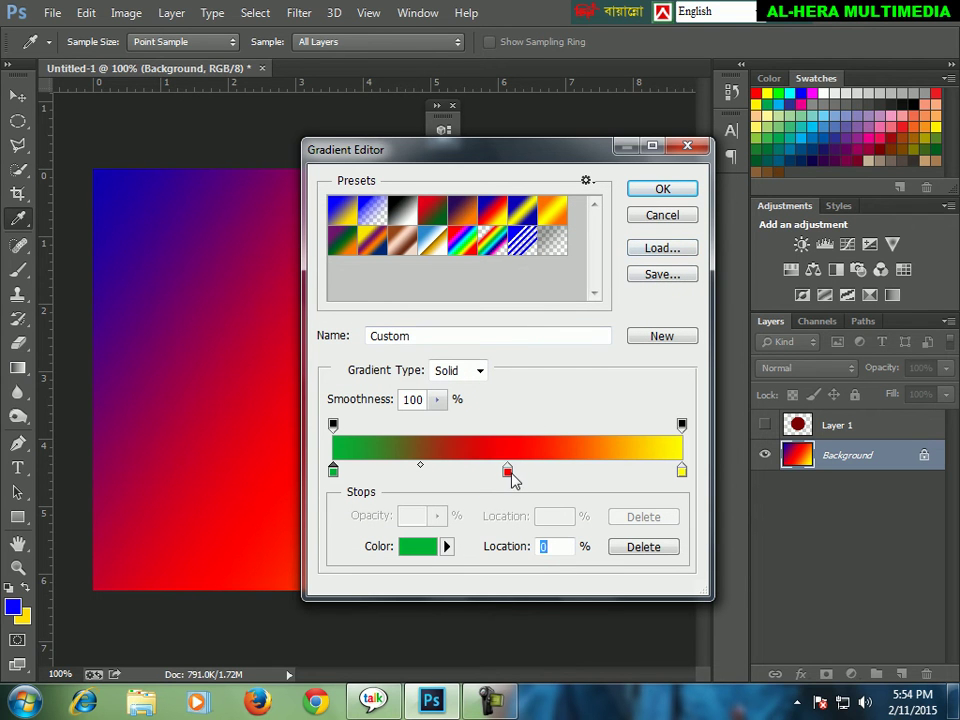
Change the gradient's red middle colour stop to golden yellow
left_click(507, 472)
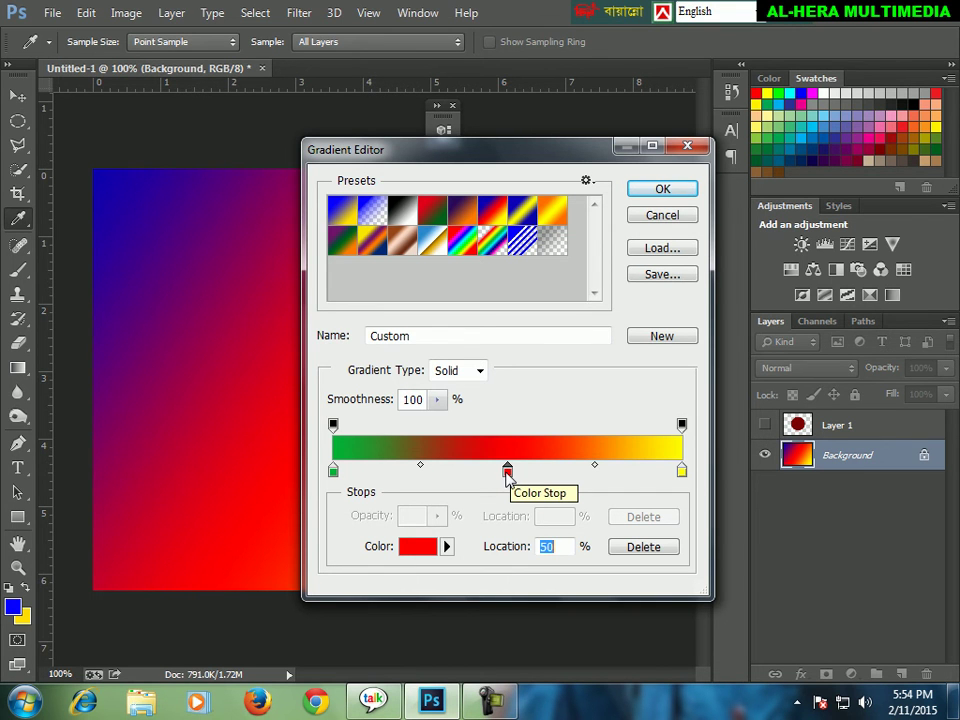
double_click(507, 472)
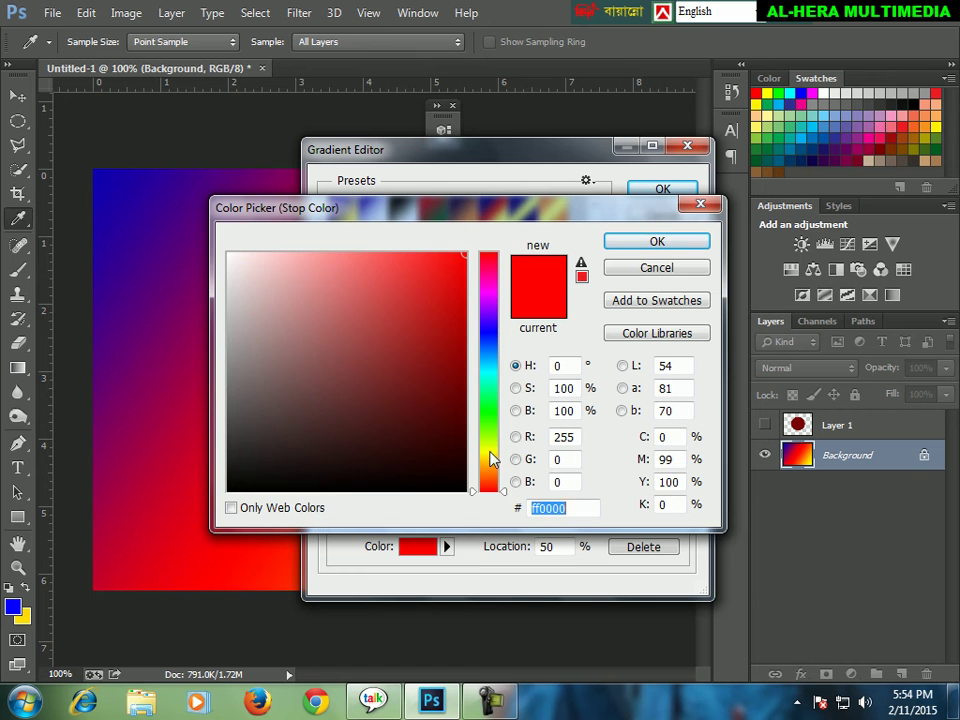
left_click(491, 455)
left_click(645, 247)
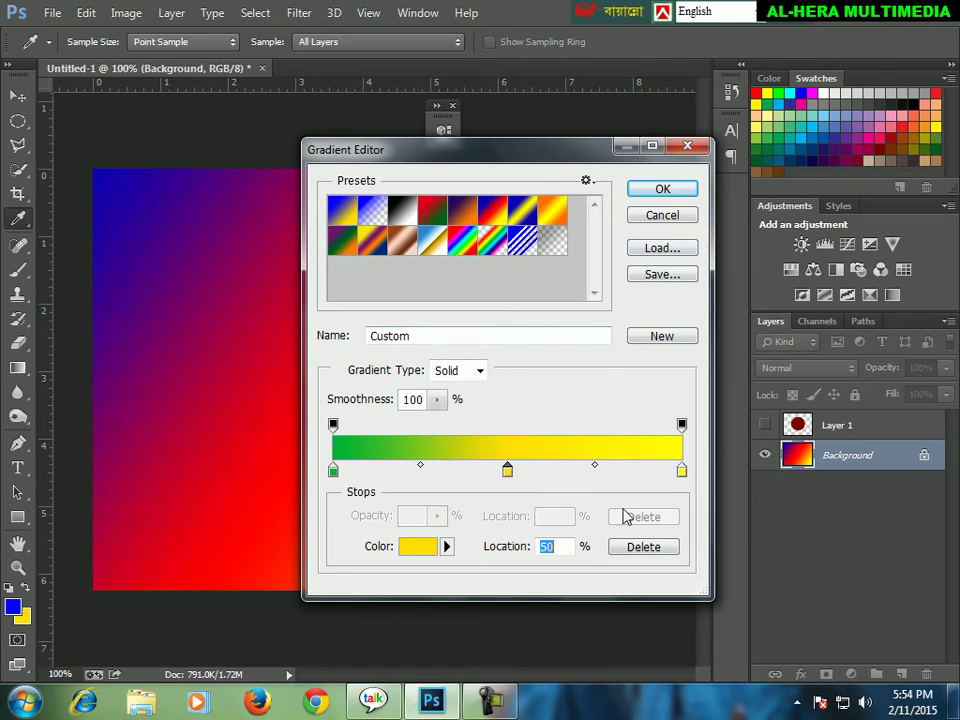
Change the gradient's yellow end colour stop to white
left_click(682, 472)
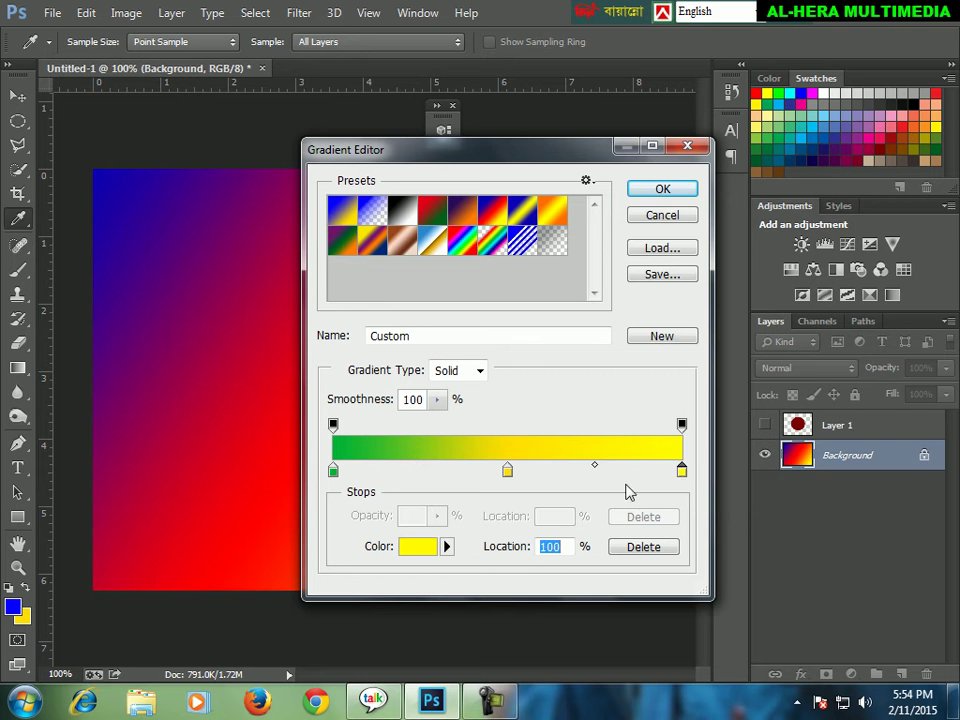
double_click(682, 472)
left_click_drag(332, 290, 221, 240)
left_click(690, 243)
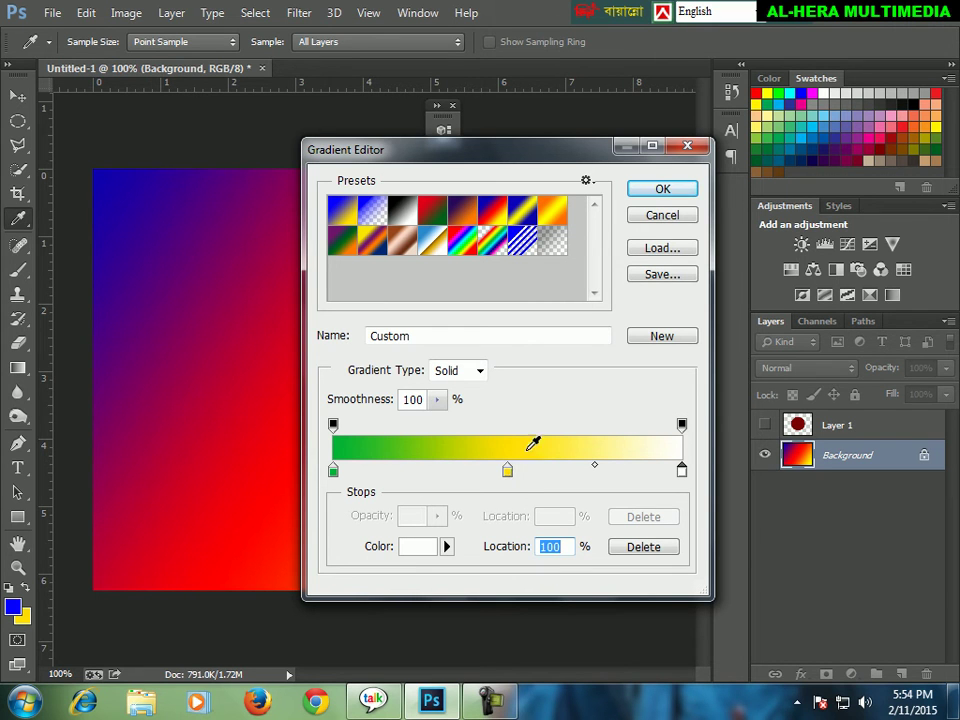
Move the golden yellow colour stop to the 30% location and apply the gradient diagonally across the background
left_click_drag(509, 474, 438, 476)
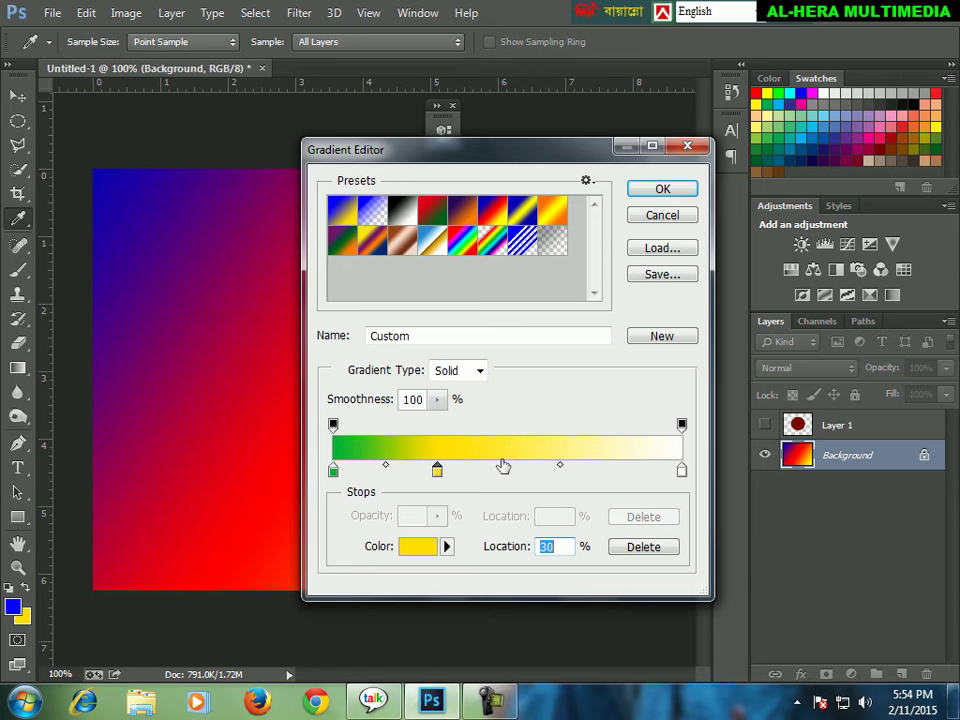
left_click(662, 190)
left_click_drag(105, 174, 615, 552)
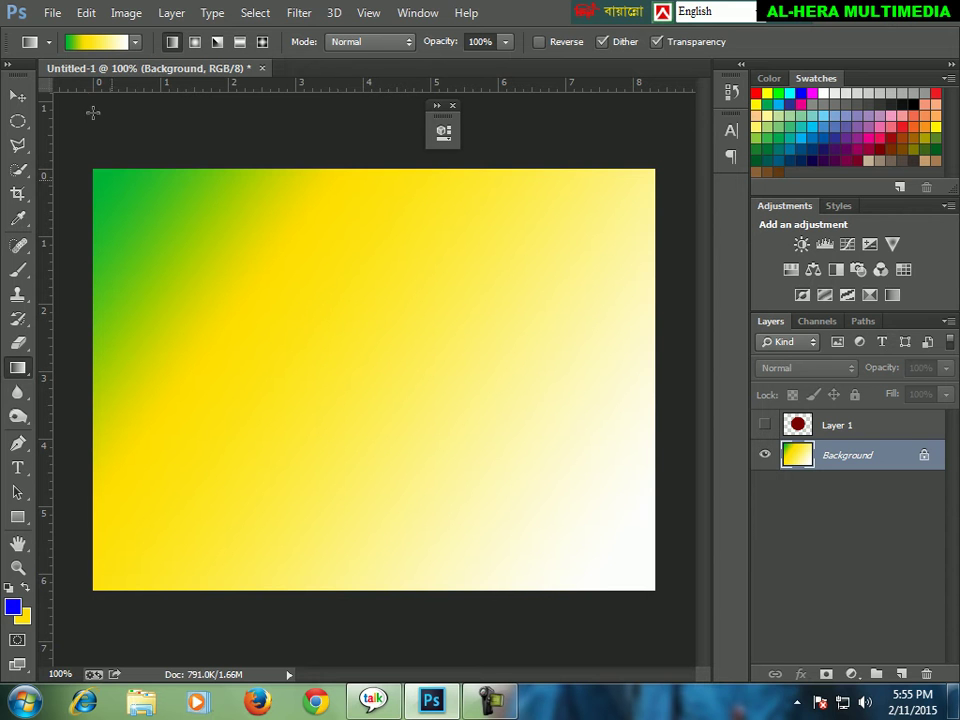
Add a colour stop at the 66% location between the golden yellow and white stops, and set it to magenta
left_click(75, 40)
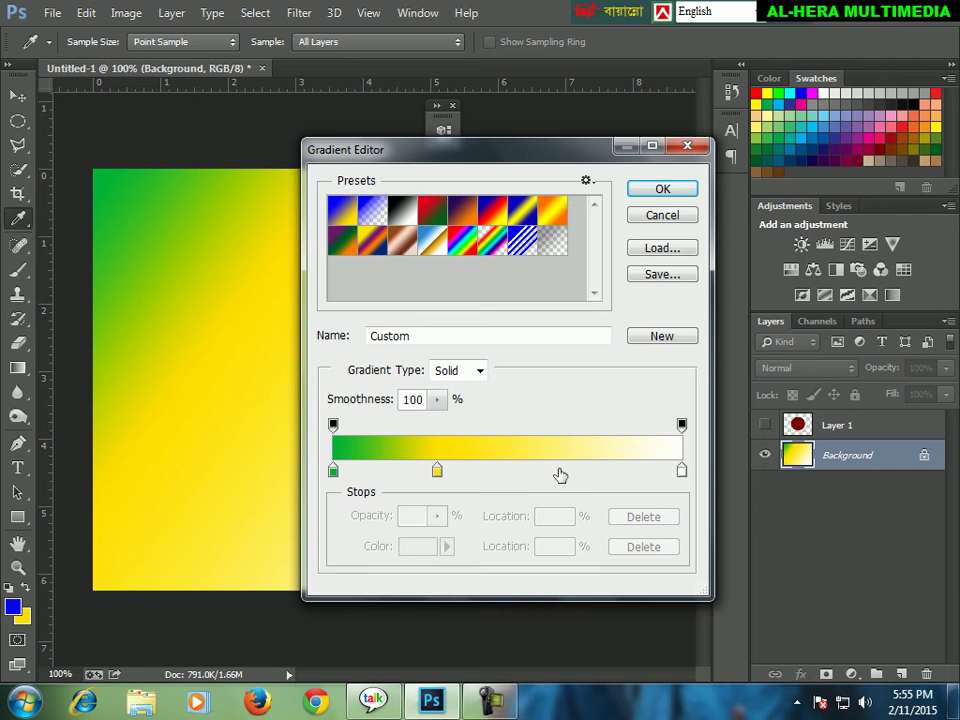
left_click(565, 469)
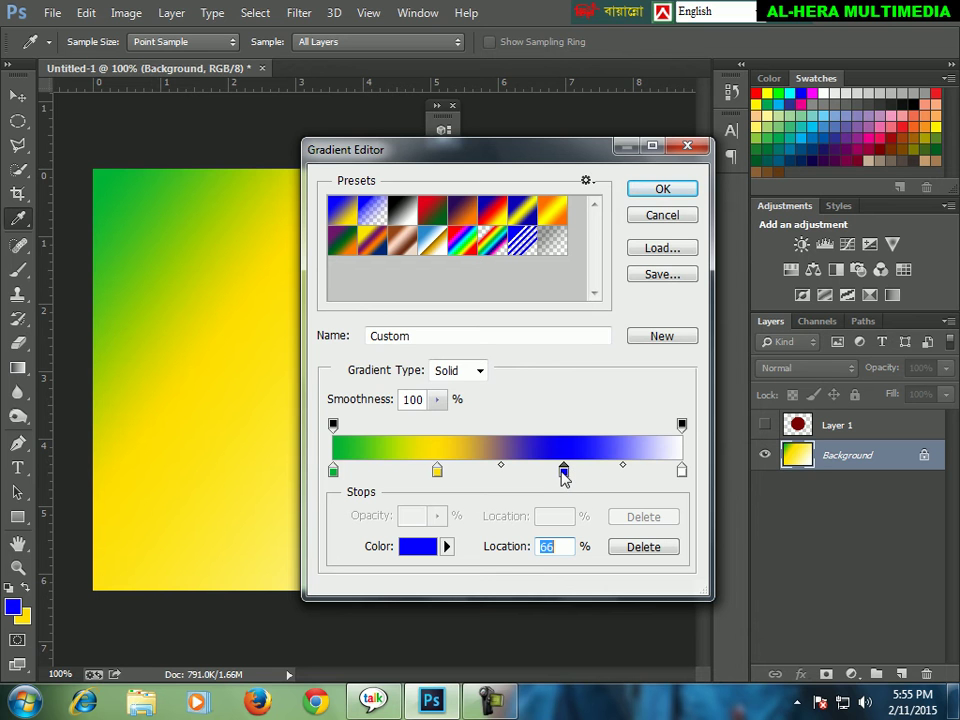
double_click(563, 474)
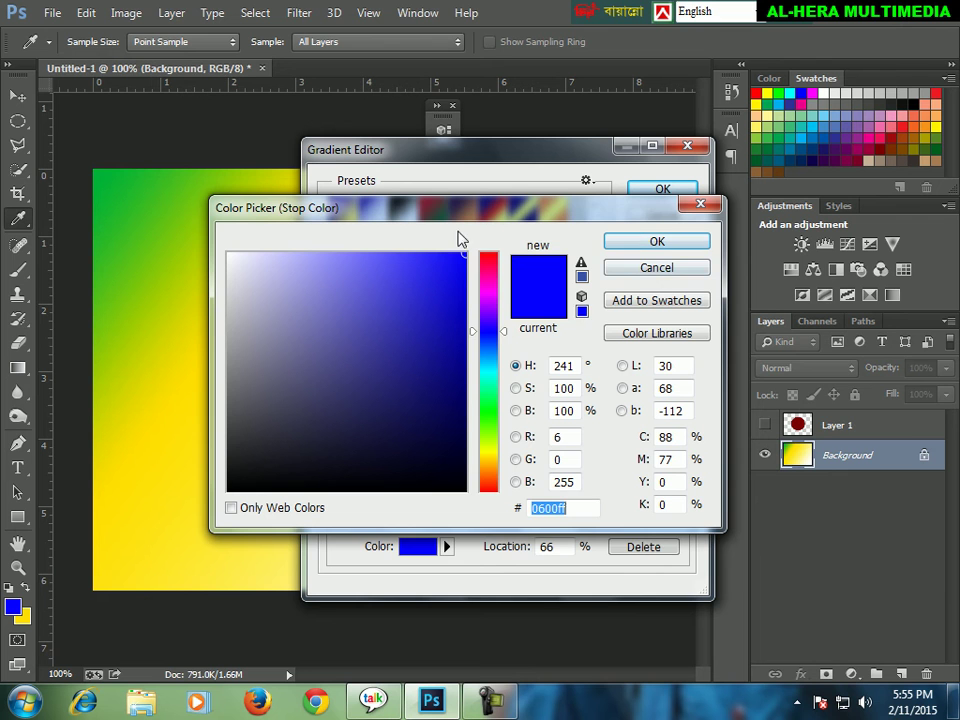
left_click_drag(383, 212, 461, 433)
left_click(708, 337)
left_click(758, 452)
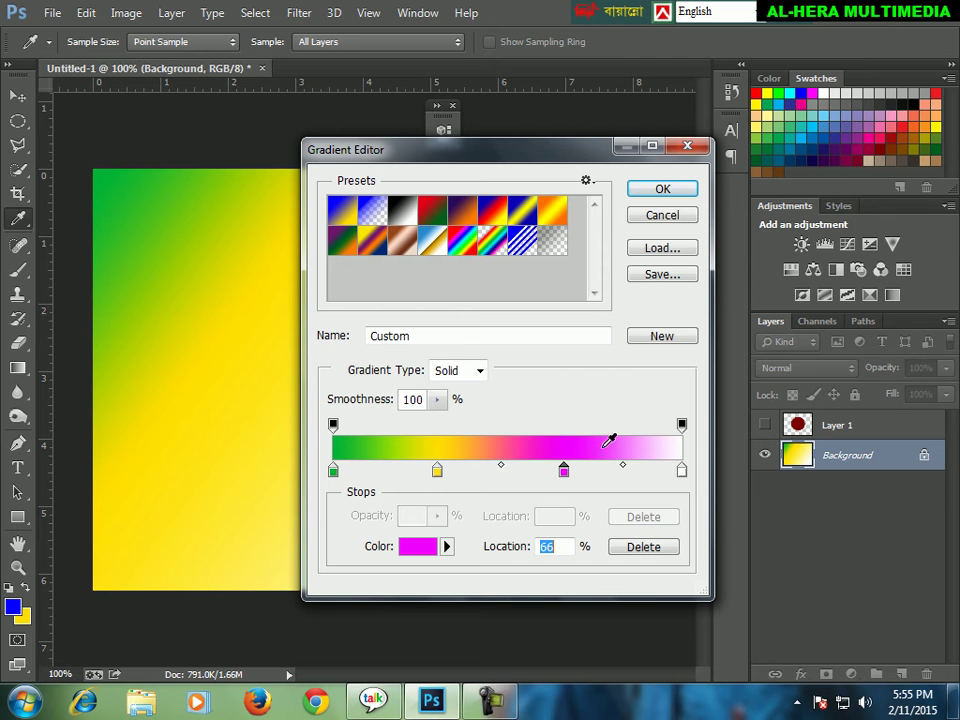
Apply the green, yellow, magenta and white gradient diagonally across the background, and show the circle's layer again
left_click(668, 192)
left_click_drag(91, 166, 606, 563)
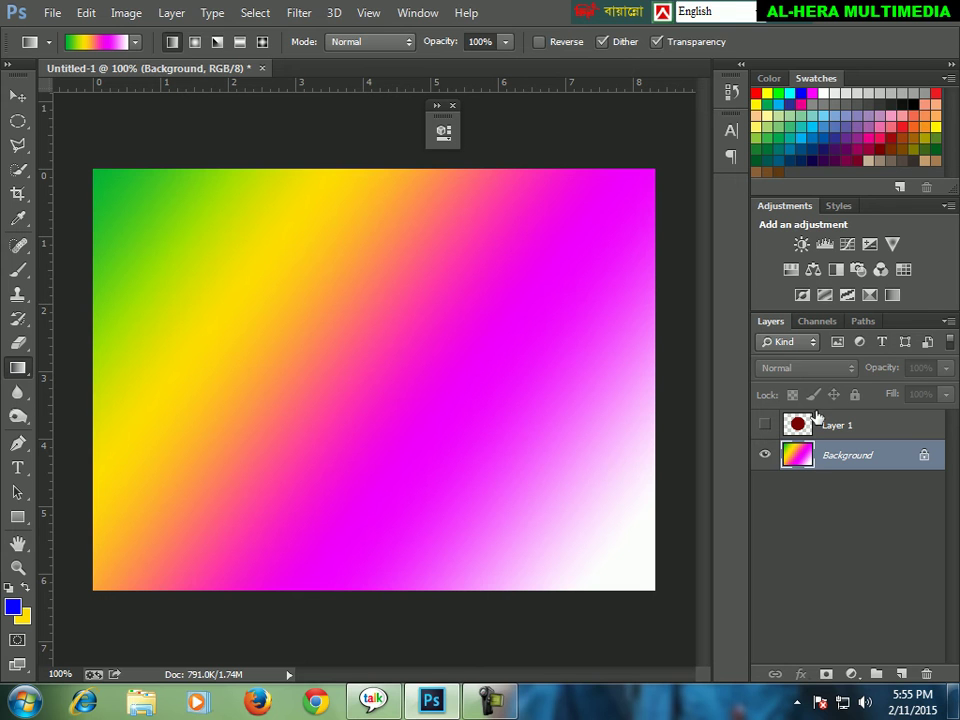
left_click(766, 426)
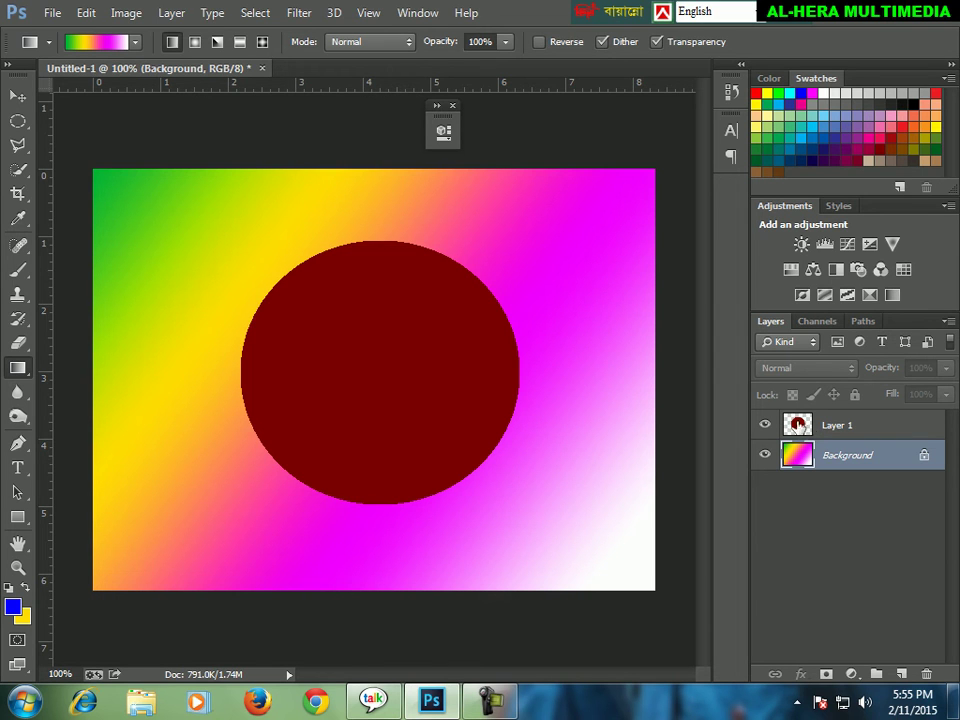
Add a new layer above the background with a rectangular selection drawn inside the circle, and clear the selection
left_click_drag(17, 120, 60, 118)
left_click_drag(300, 300, 467, 462)
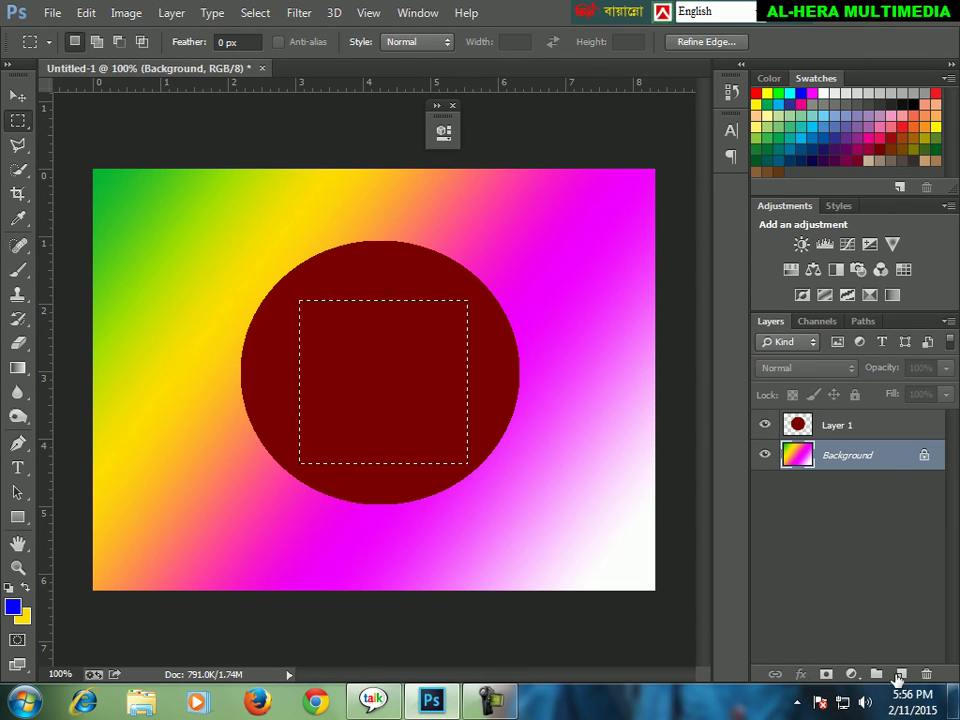
left_click(899, 677)
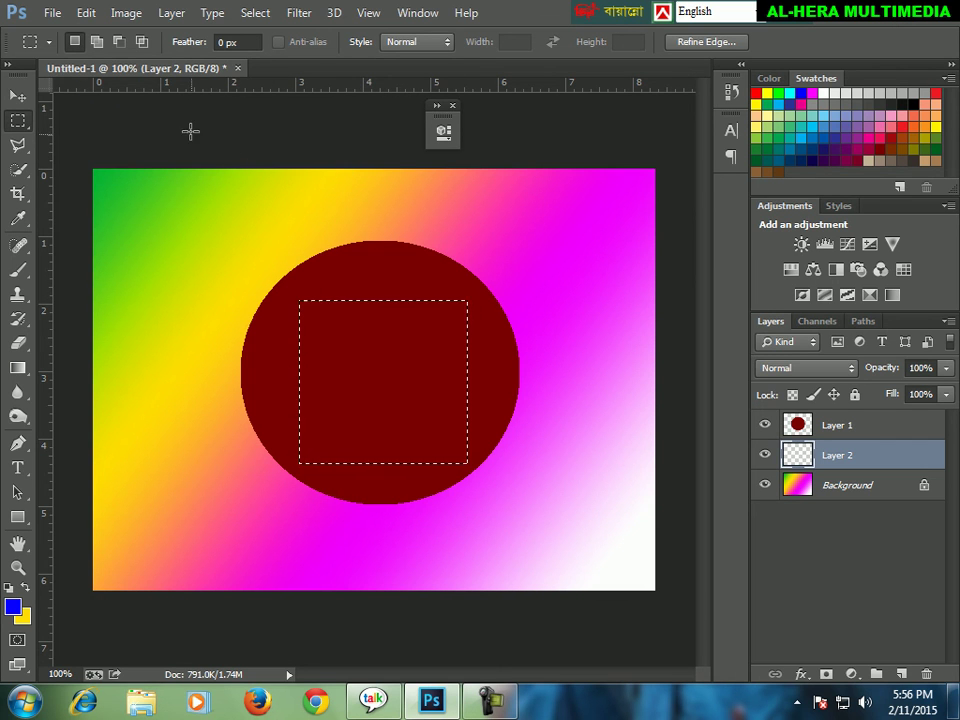
left_click(429, 328)
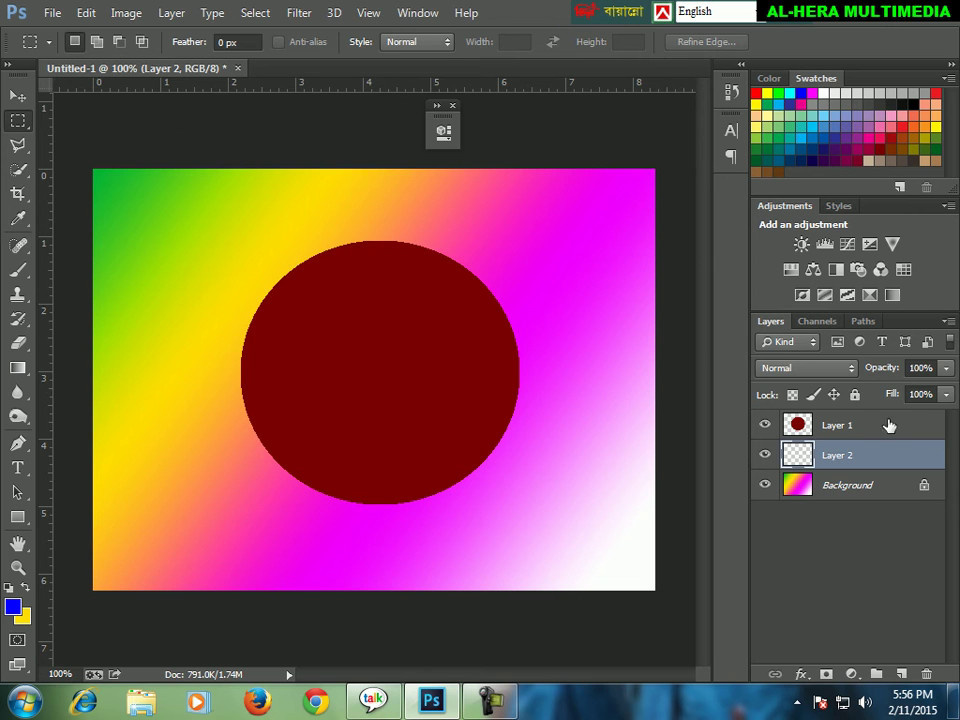
Load the circle on Layer 1 as a selection and activate the Gradient Tool
left_click(827, 426)
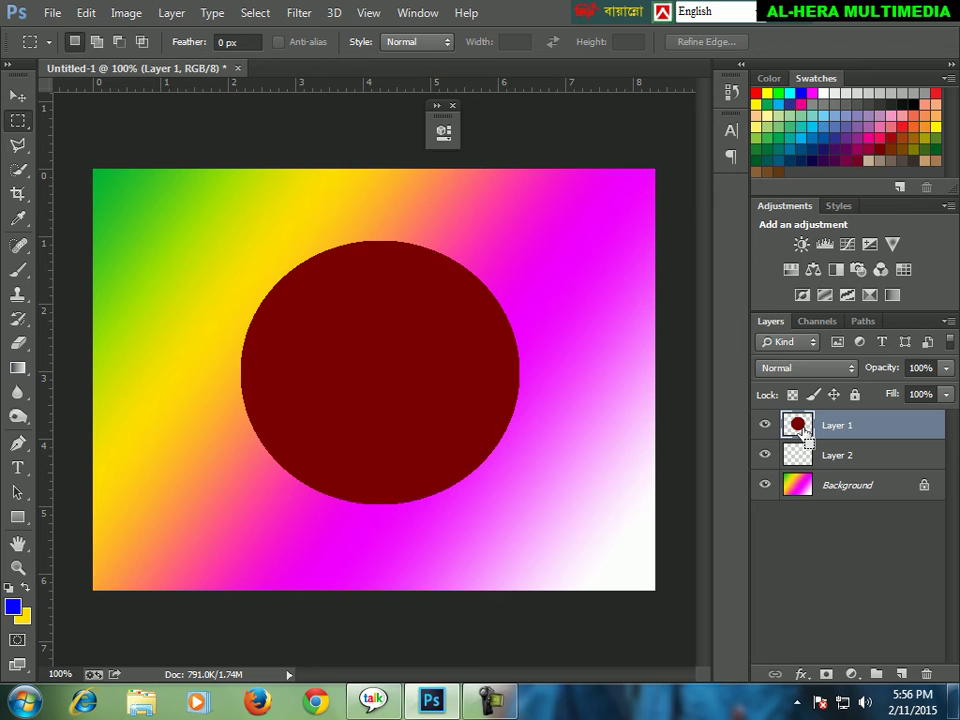
left_click(805, 428, "ctrl")
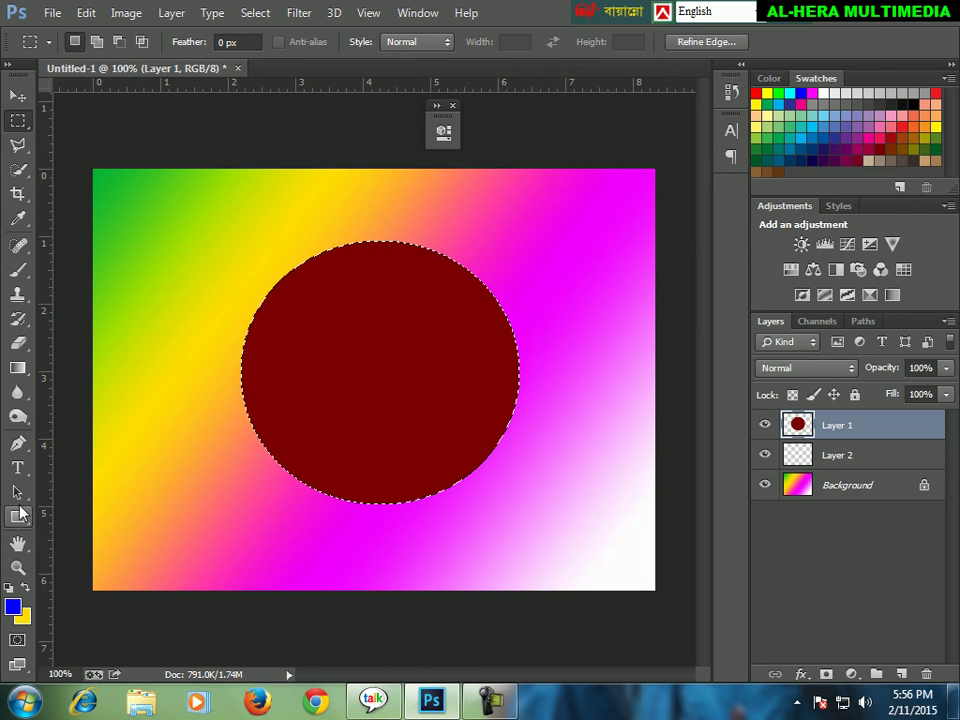
key("g")
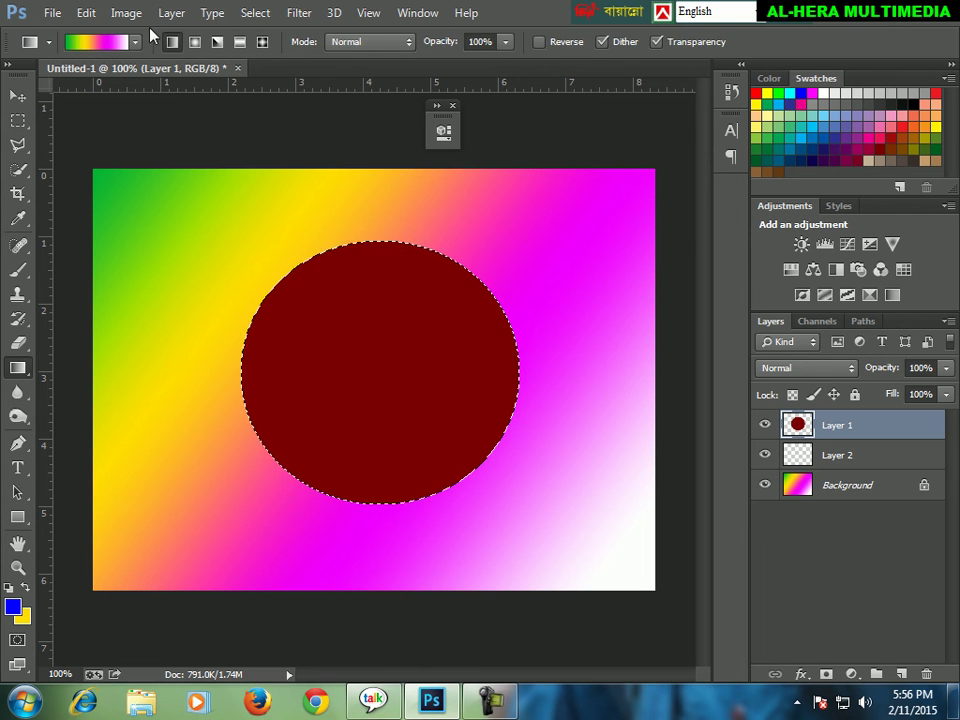
Try the green, yellow, magenta and white gradient diagonally across the selected circle, and undo it
left_click(88, 40)
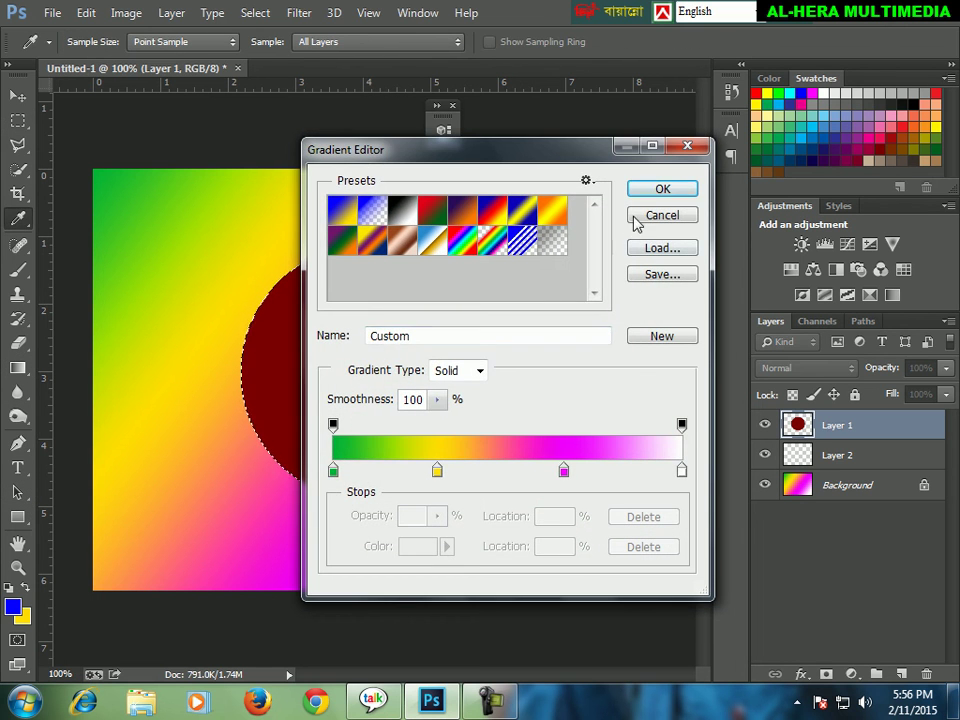
left_click(663, 189)
left_click_drag(245, 262, 480, 430)
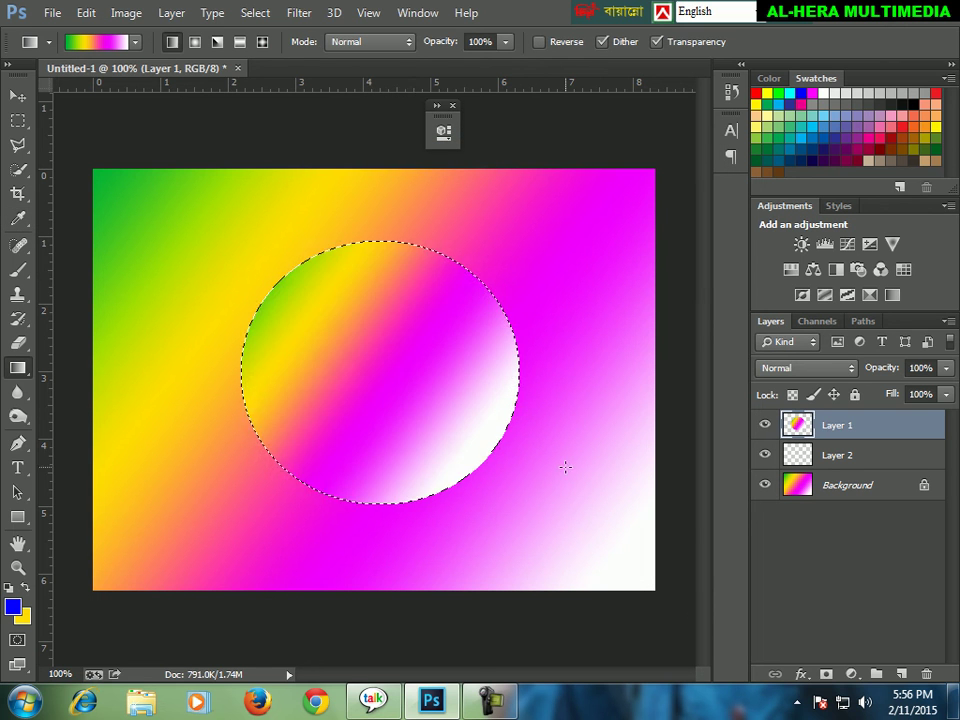
key("ctrl+z")
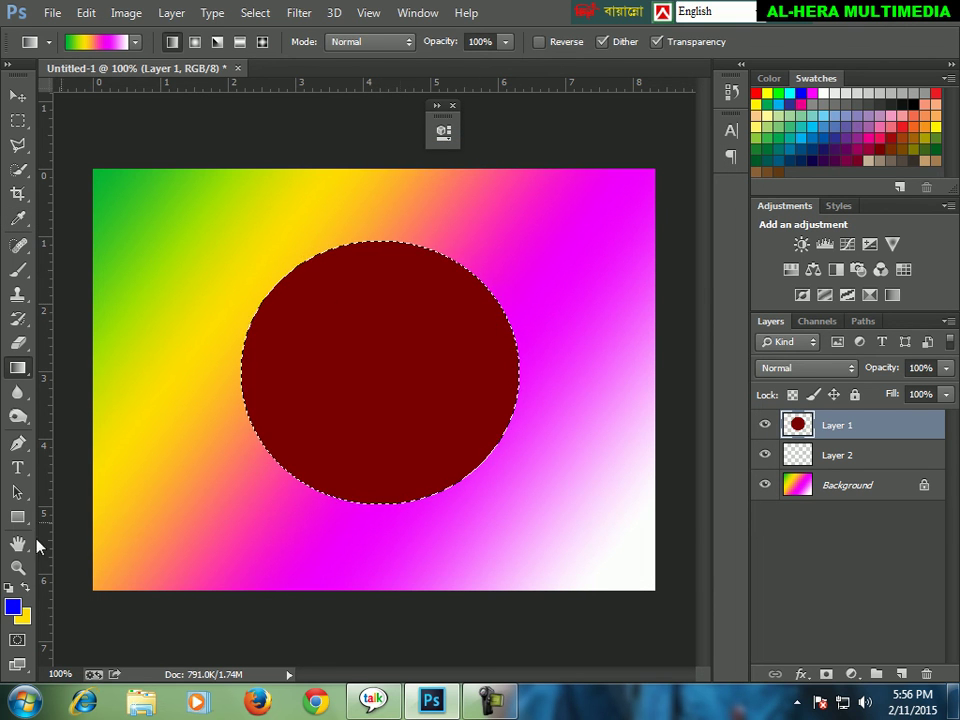
Replace the gradient's magenta colour stop with a blue stop at the 72% location
left_click(103, 45)
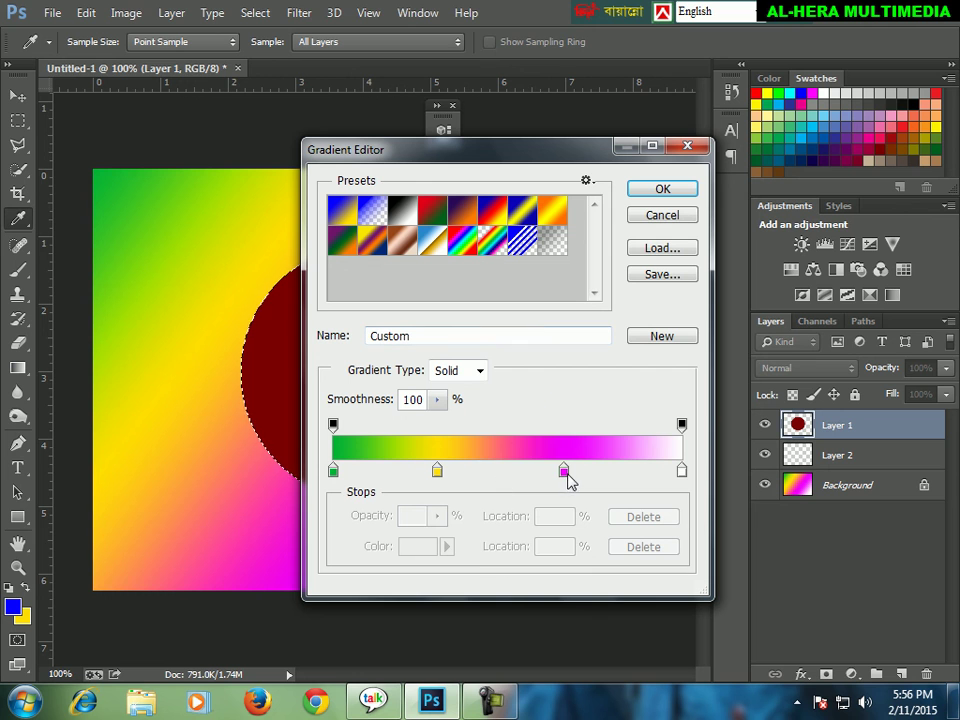
left_click_drag(567, 472, 531, 519)
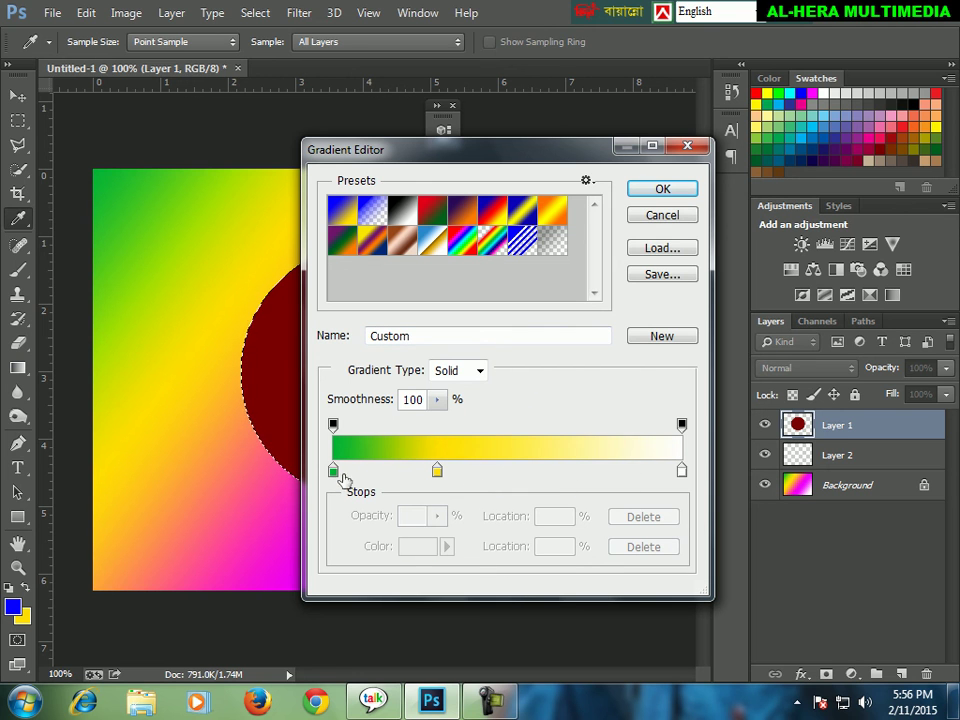
left_click(588, 470)
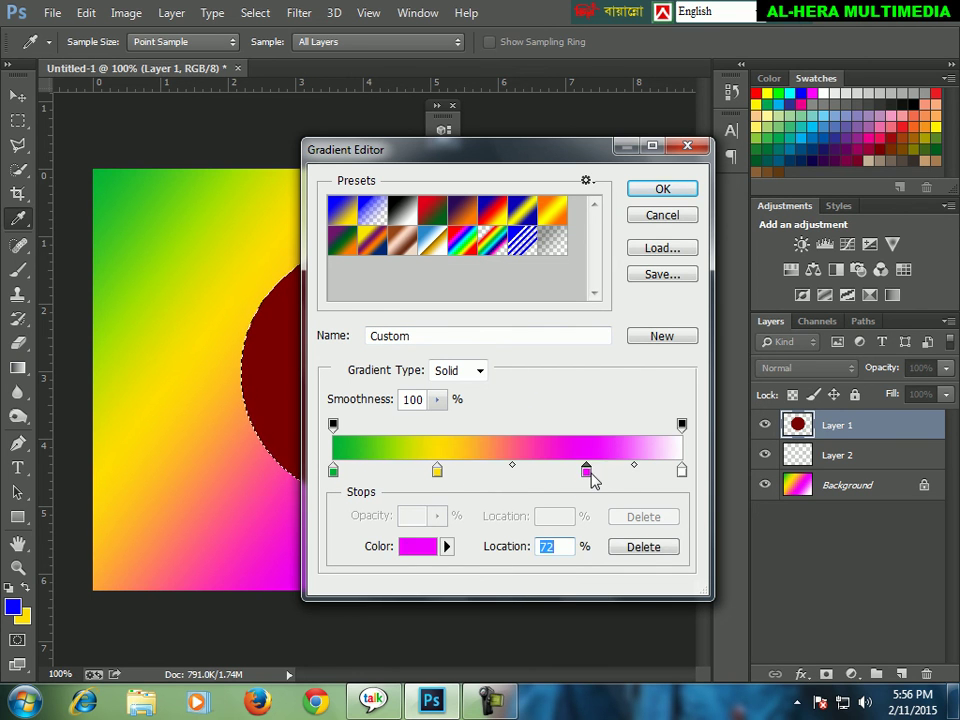
double_click(587, 472)
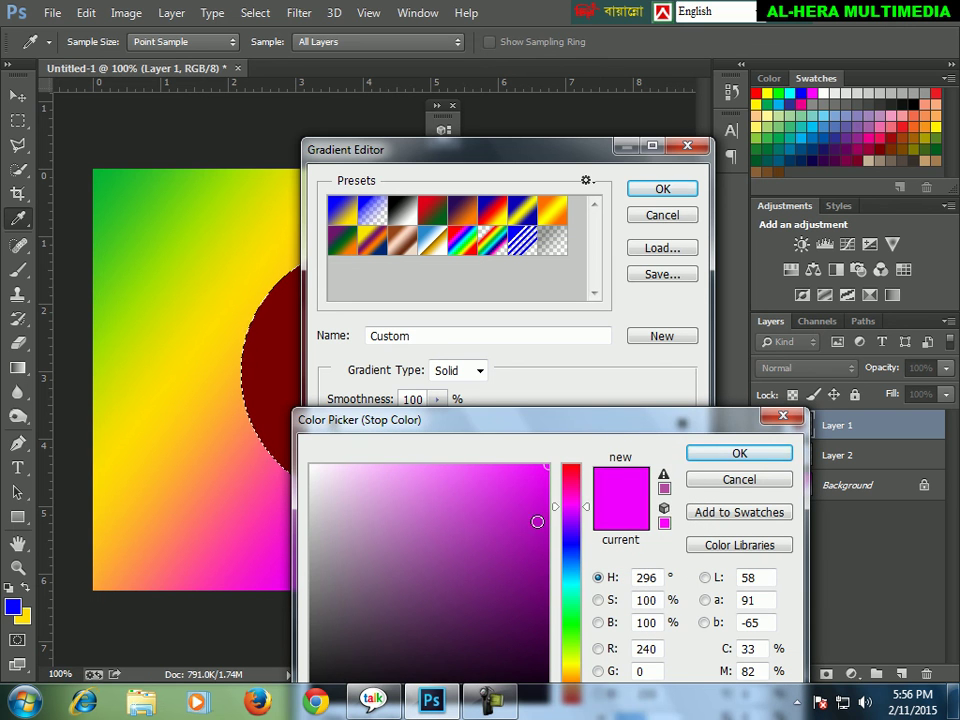
left_click(570, 545)
left_click(739, 453)
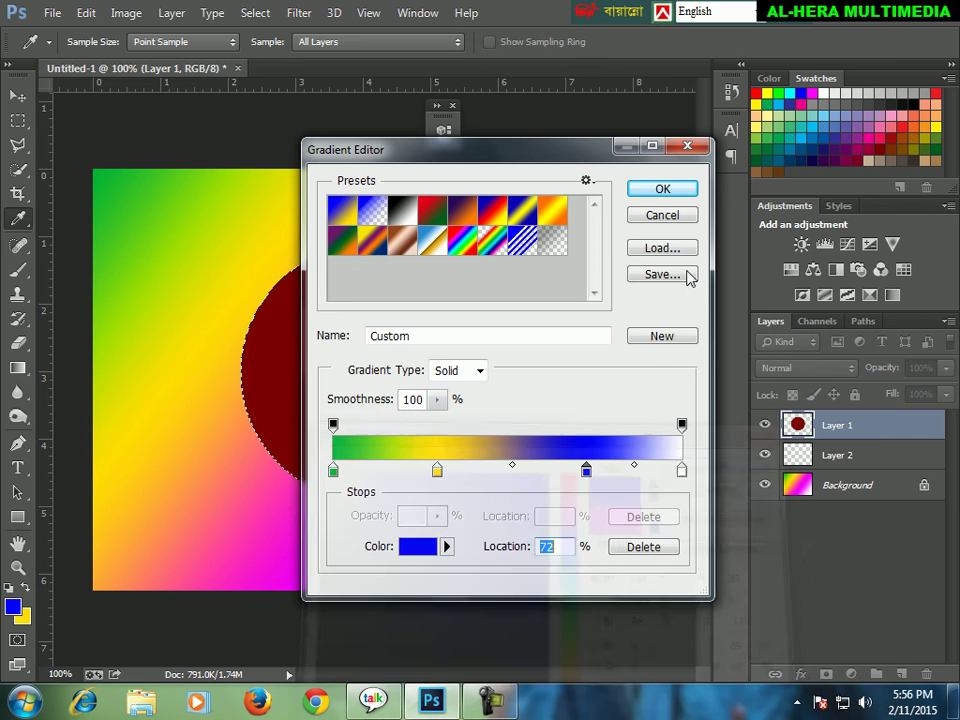
Apply the green, yellow, blue and white gradient across the circle from upper right to lower left, and clear the selection
left_click(672, 189)
left_click_drag(424, 229, 309, 467)
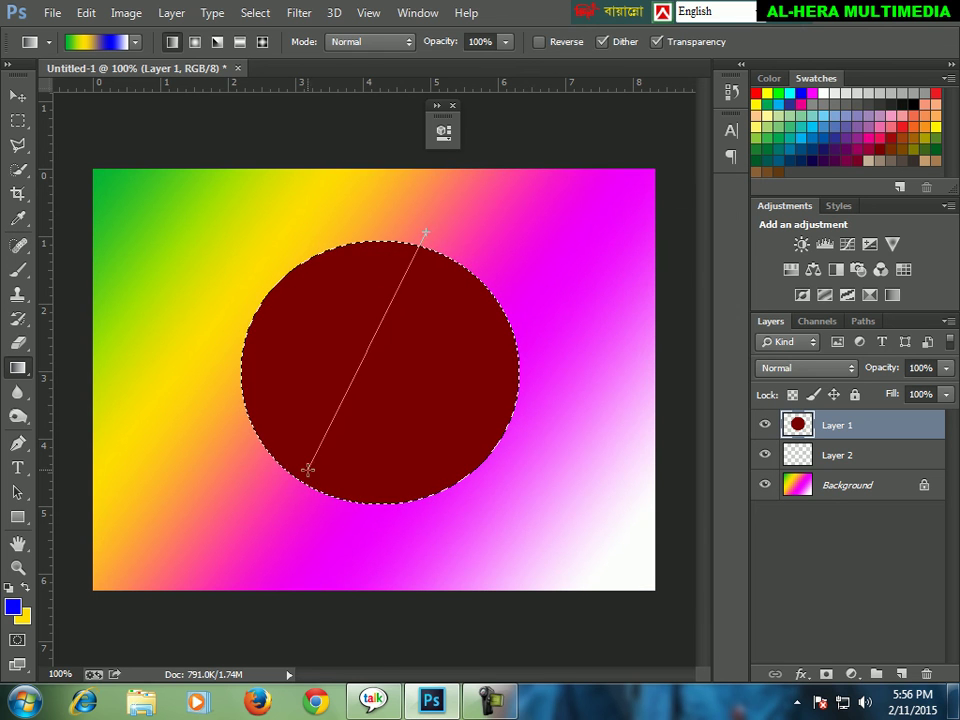
left_click(17, 121)
left_click(328, 276)
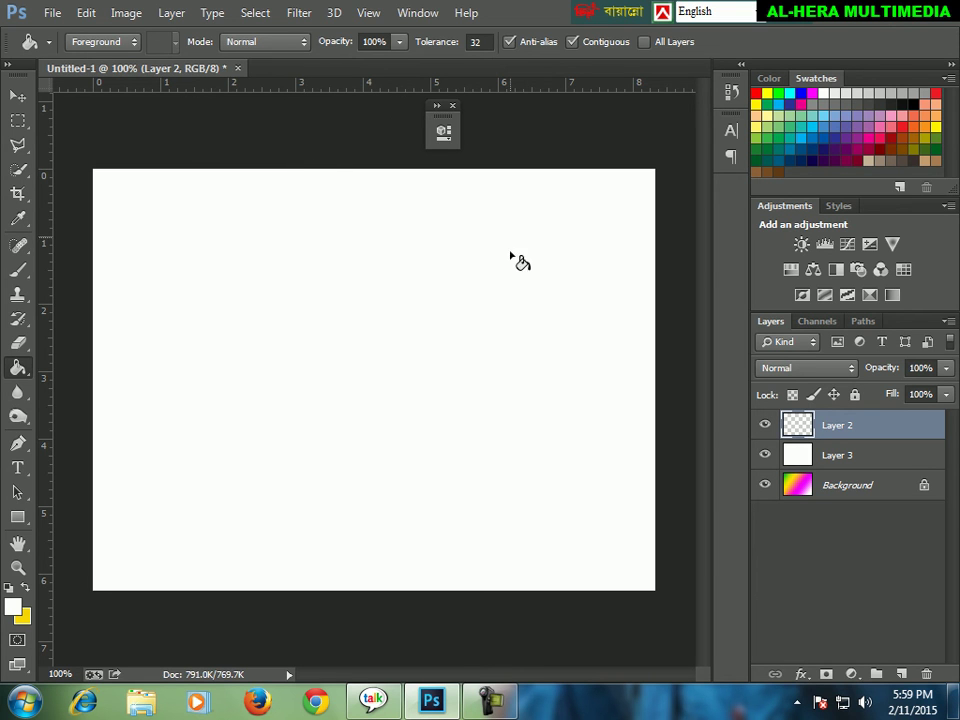
Select the white Layer 3 and switch from the Paint Bucket to the Gradient Tool, leaving the gradient definition unedited
left_click(890, 459)
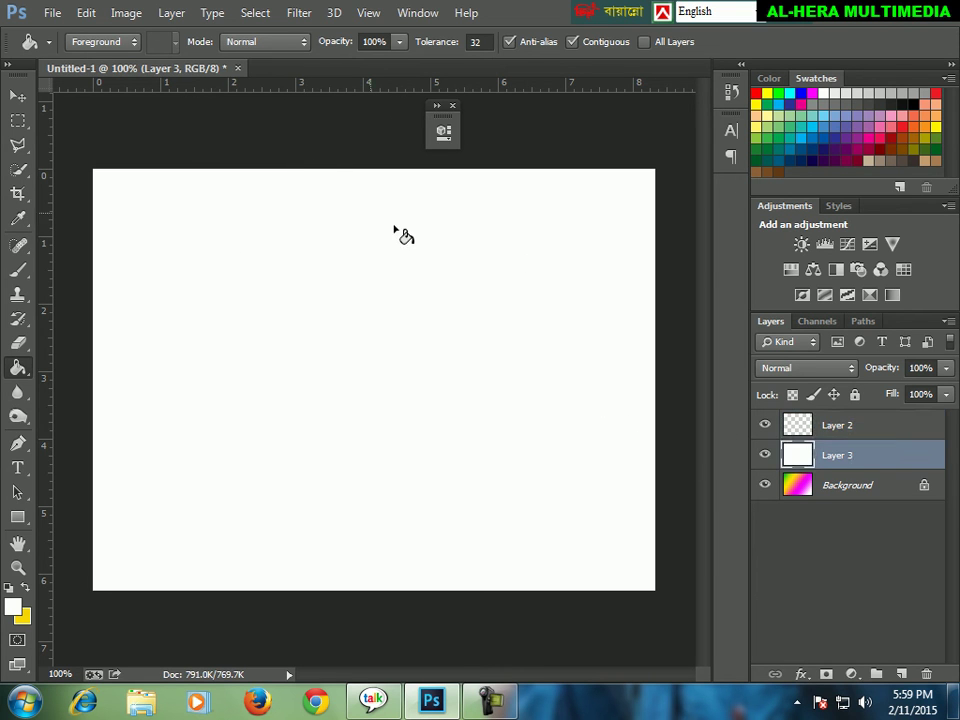
right_click(20, 375)
left_click(105, 364)
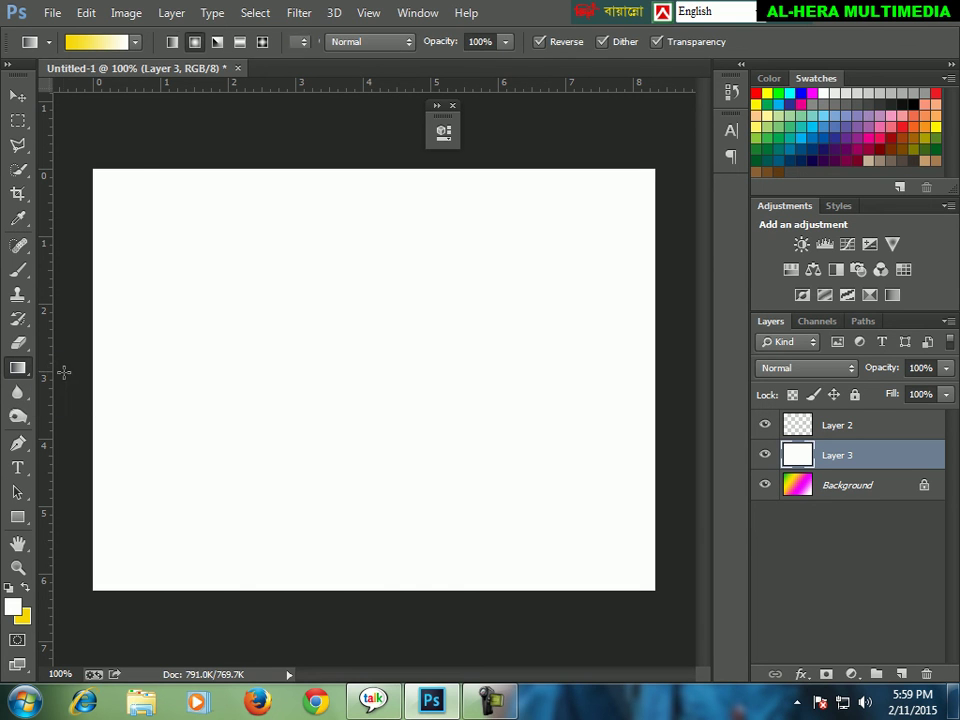
left_click(97, 45)
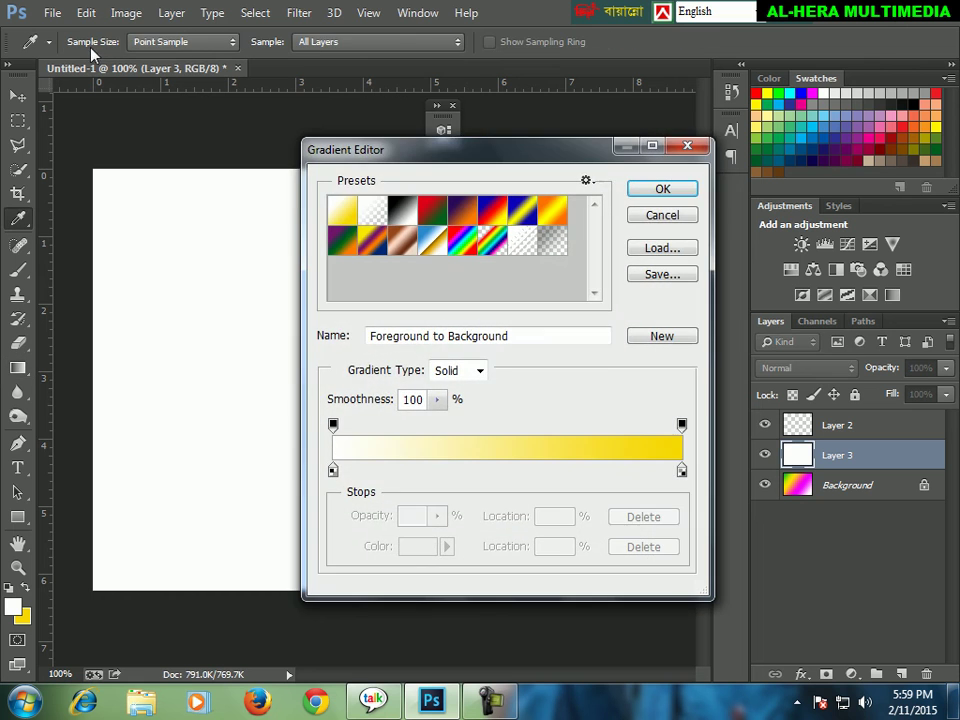
left_click(688, 218)
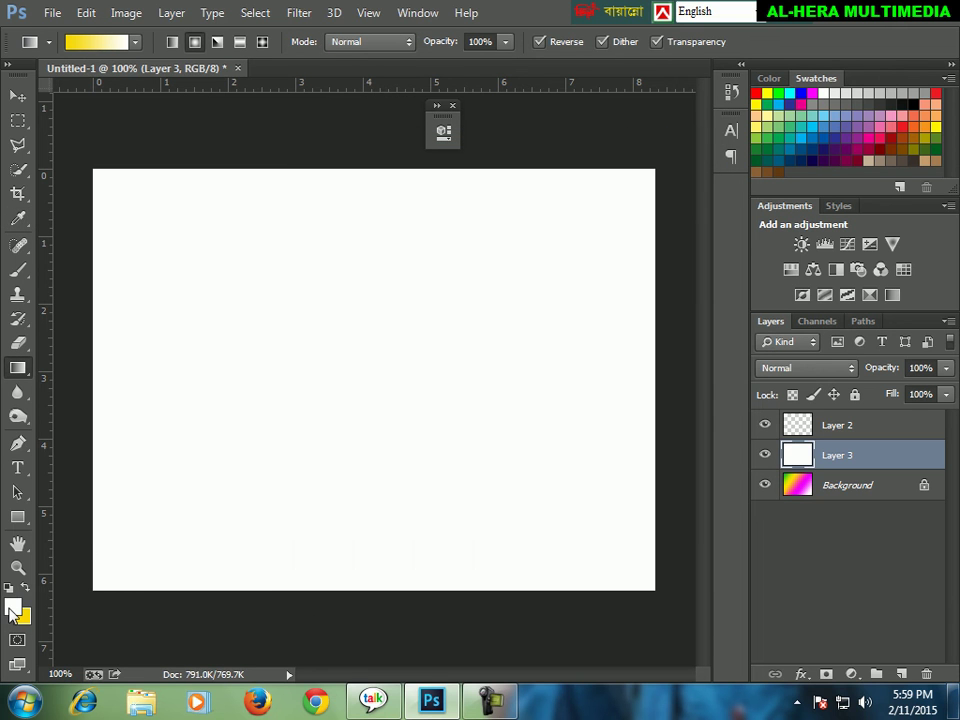
Swap the foreground and background colours, and set the background colour to blue with a hue of 241°
left_click(24, 588)
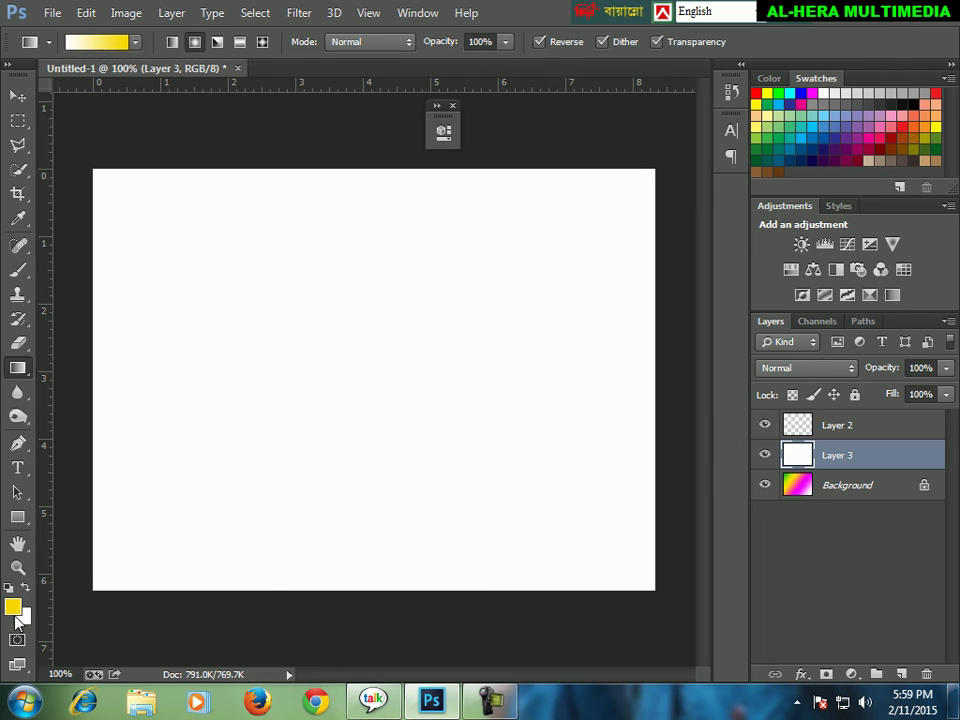
left_click(22, 617)
left_click_drag(501, 508, 568, 450)
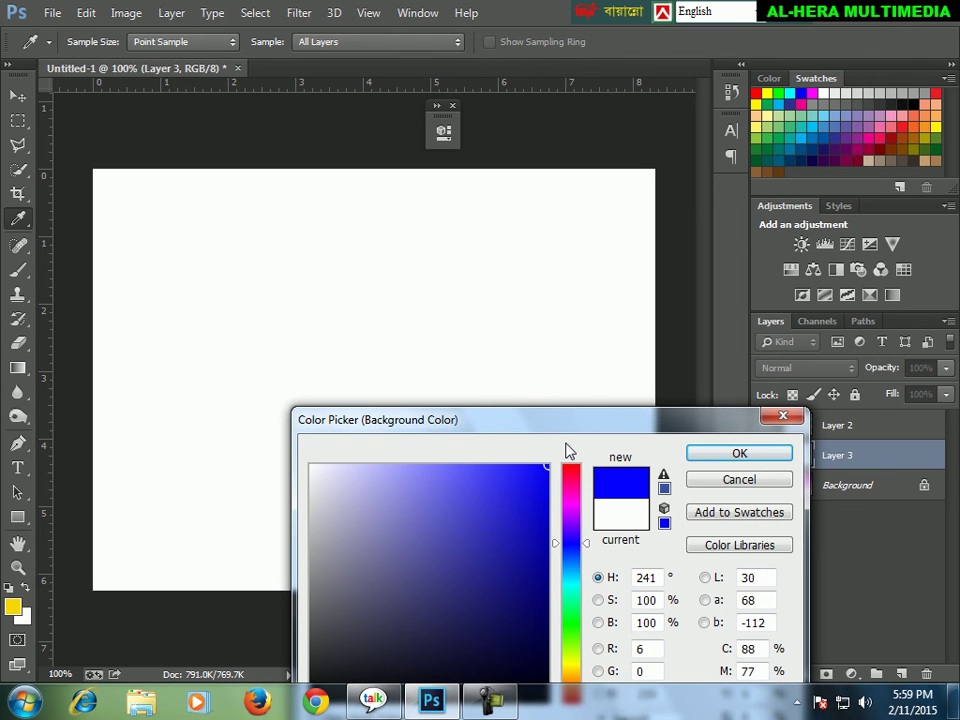
left_click(739, 453)
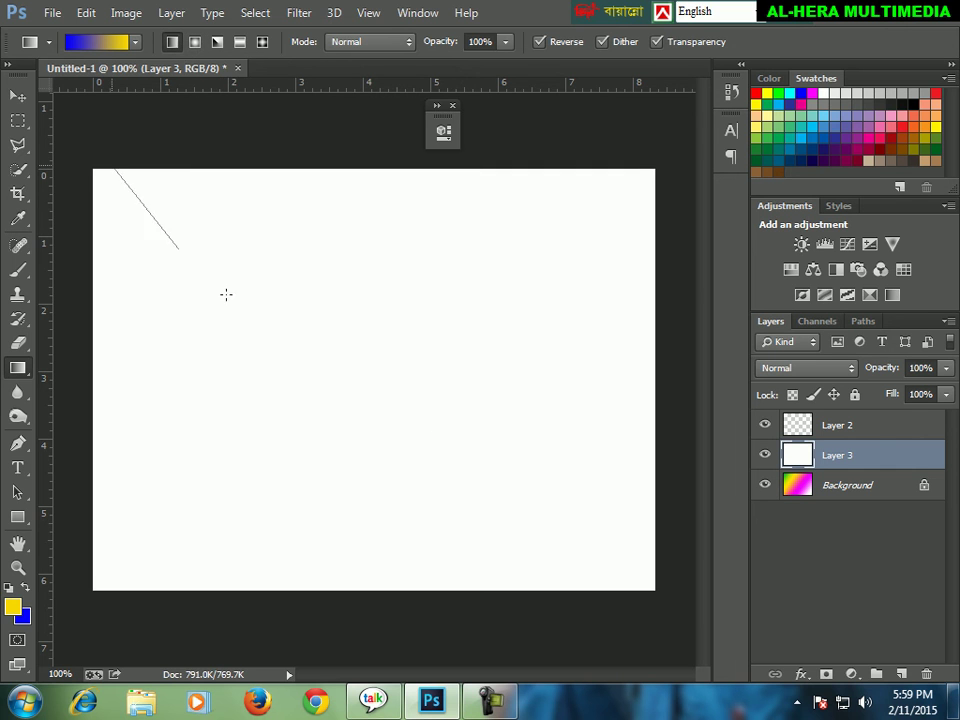
Try the reversed linear blue-to-yellow gradient diagonally across Layer 3 twice, undoing each attempt
left_click_drag(581, 554, 120, 215)
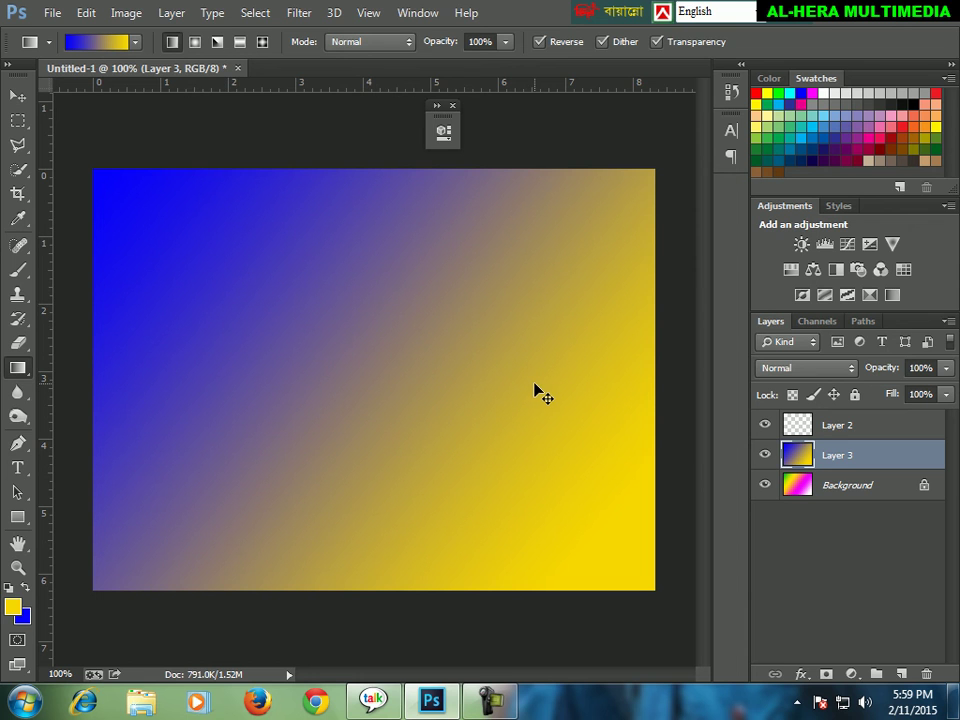
key("ctrl+z")
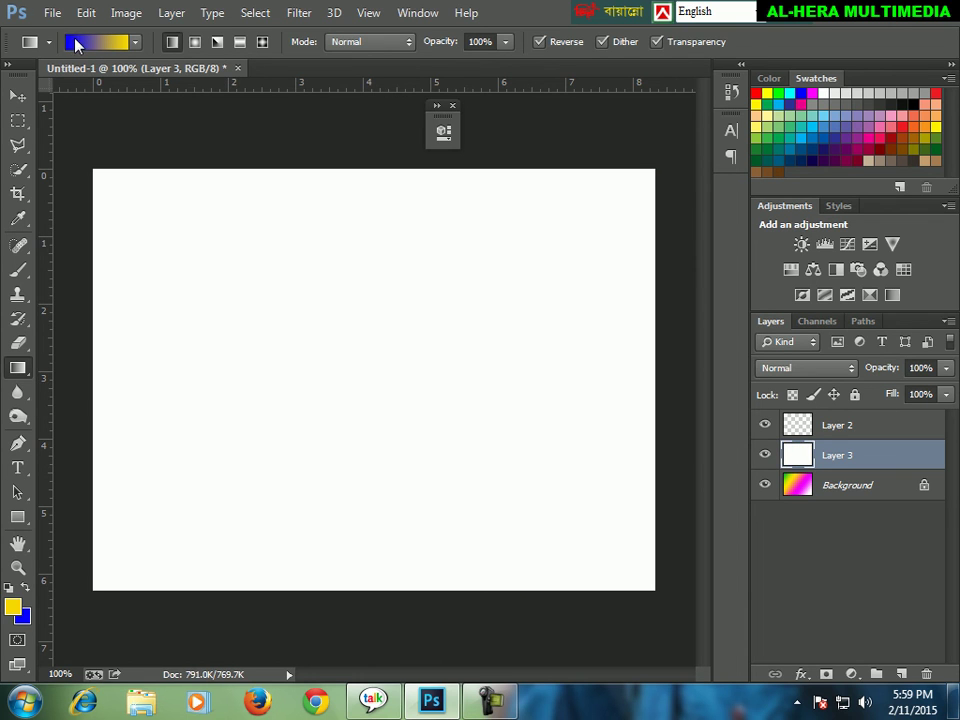
left_click_drag(98, 172, 640, 588)
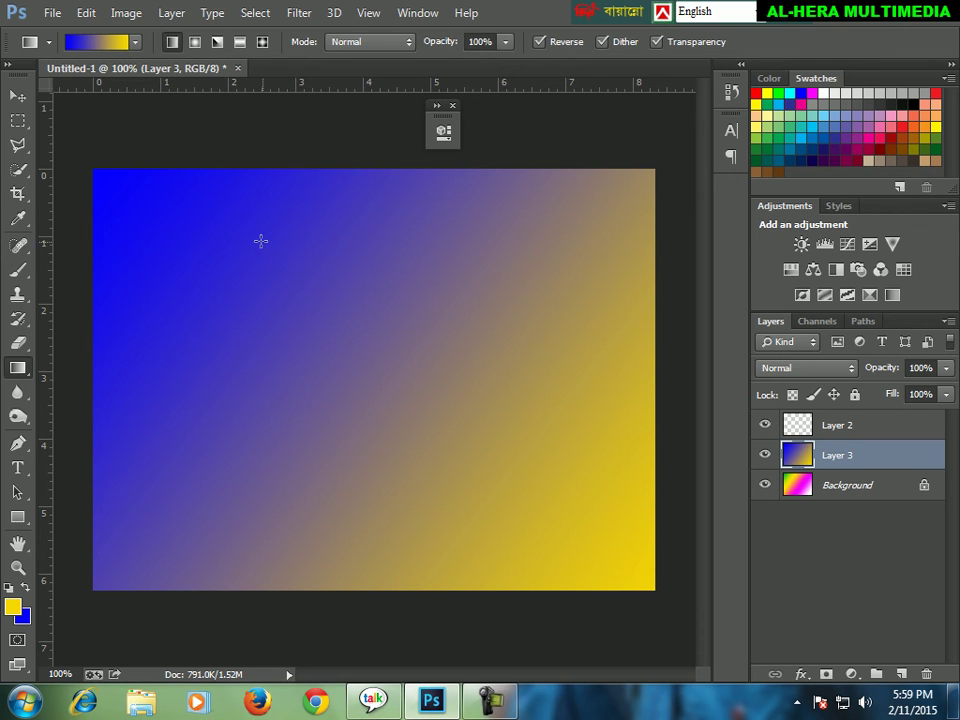
key("ctrl+z")
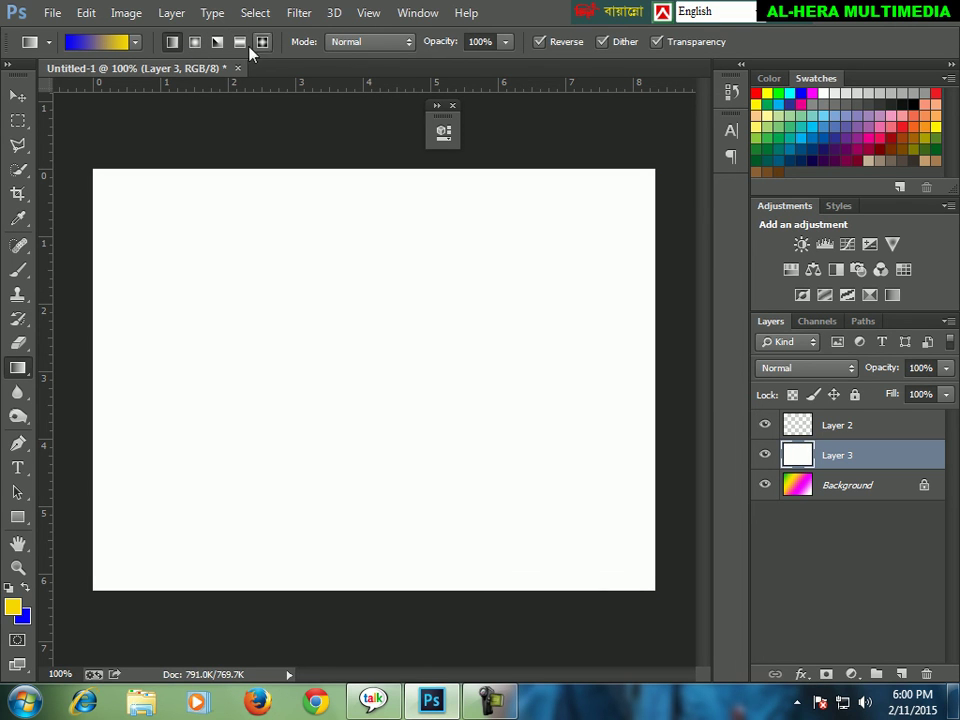
Try the radial gradient style with a blue centre fading to yellow at several positions on Layer 3, undoing each attempt
left_click(198, 47)
left_click_drag(134, 192, 521, 514)
key("ctrl+z")
left_click_drag(288, 305, 545, 506)
key("ctrl+z")
left_click_drag(277, 273, 574, 506)
key("ctrl+z")
left_click_drag(360, 378, 496, 489)
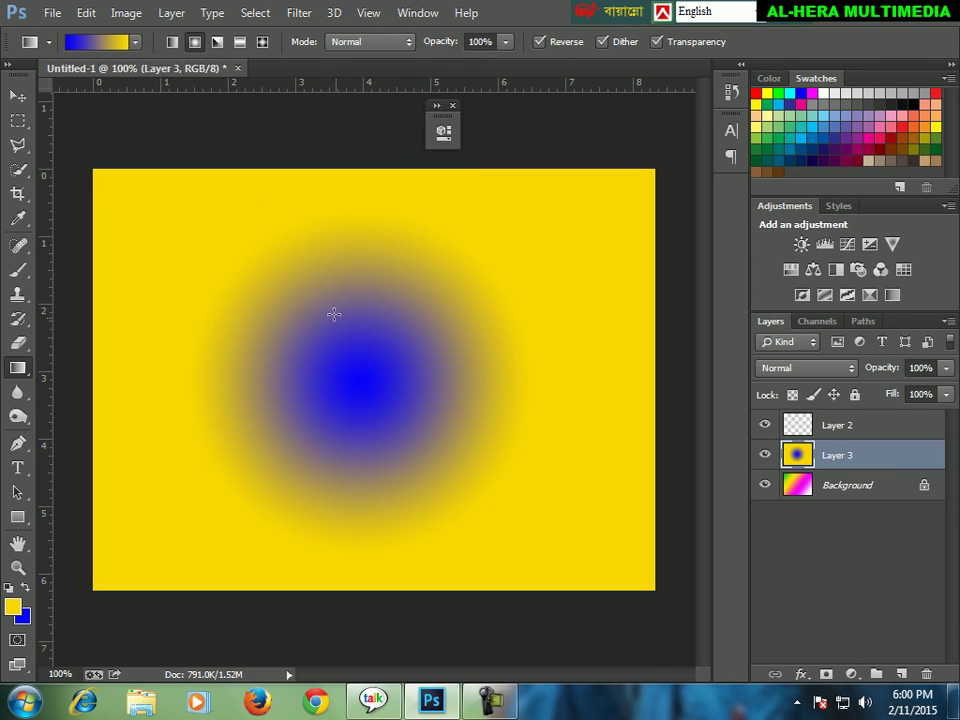
key("ctrl+z")
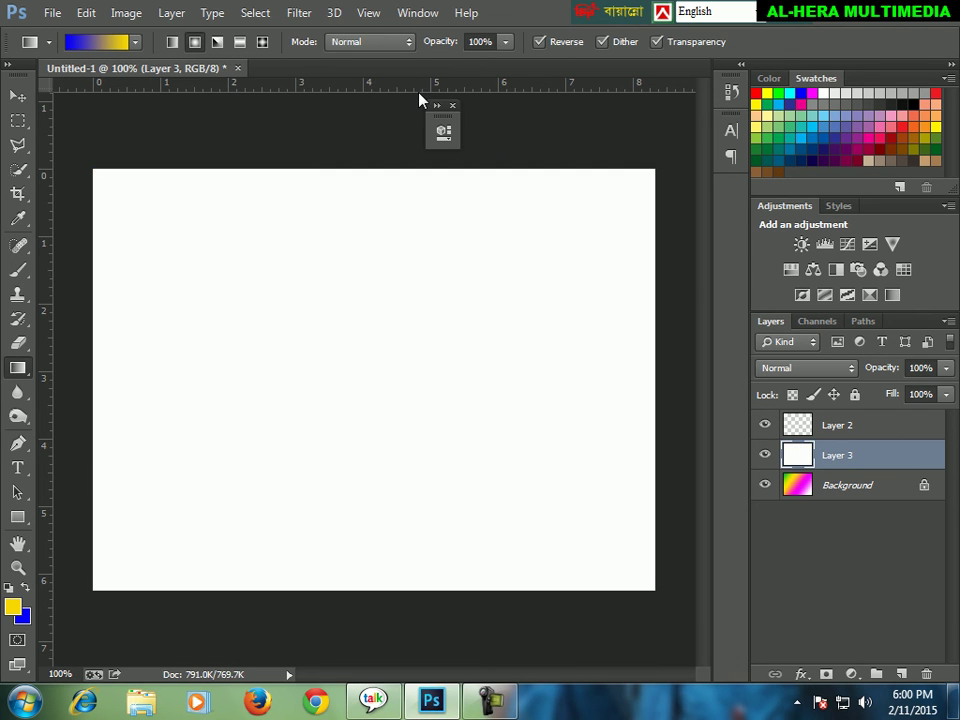
Turn off the gradient's Reverse option, try a radial gradient with a yellow centre on blue, and undo it
left_click(539, 42)
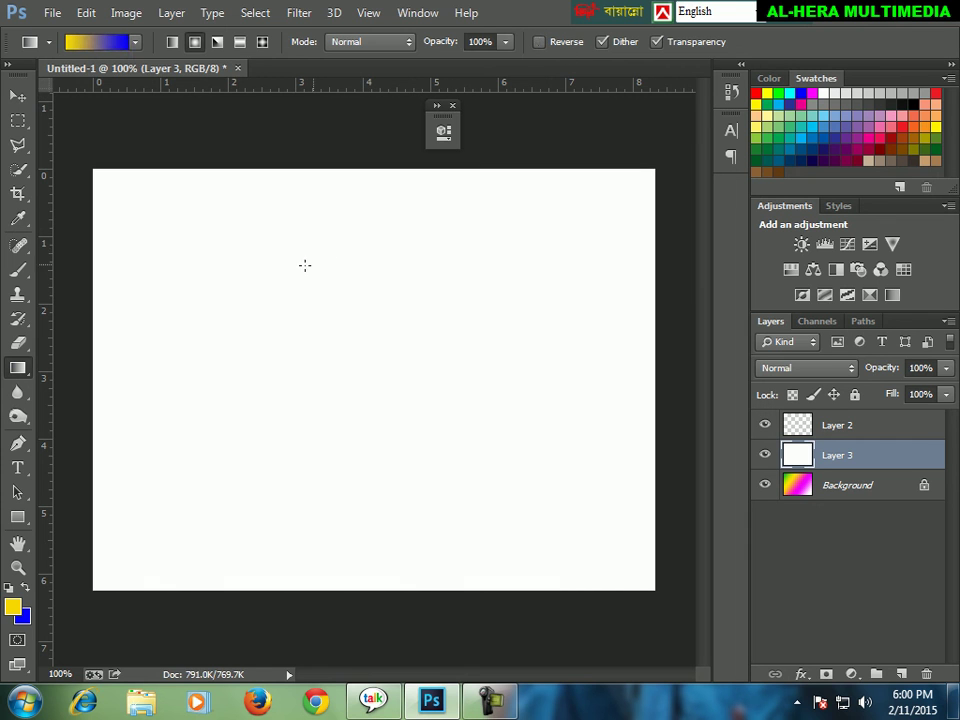
left_click_drag(363, 390, 365, 392)
key("ctrl+z")
left_click_drag(332, 343, 448, 432)
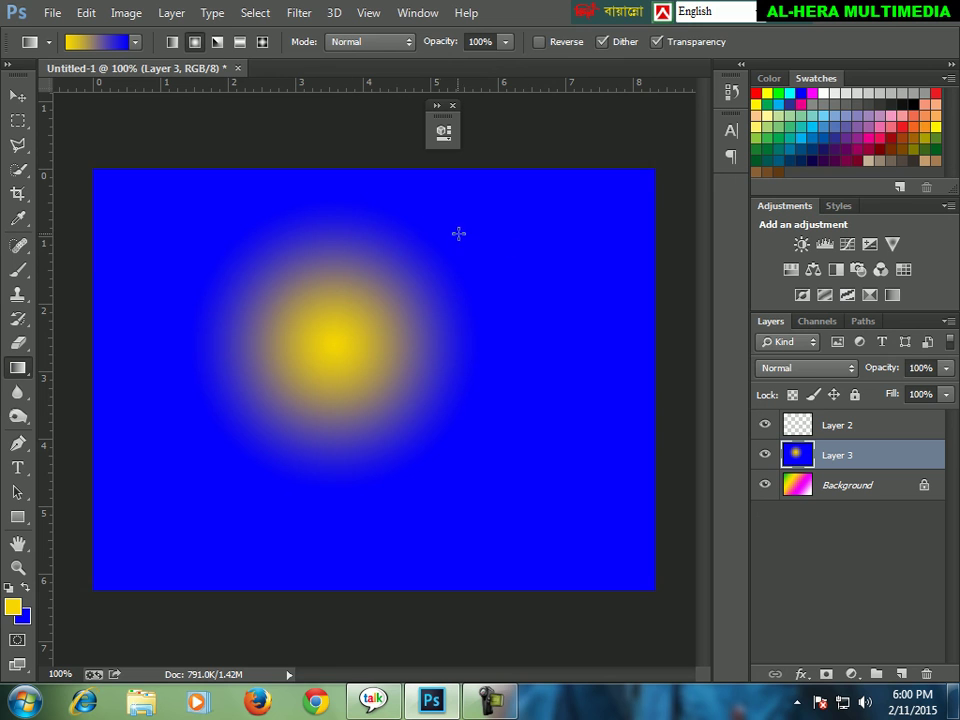
key("ctrl+z")
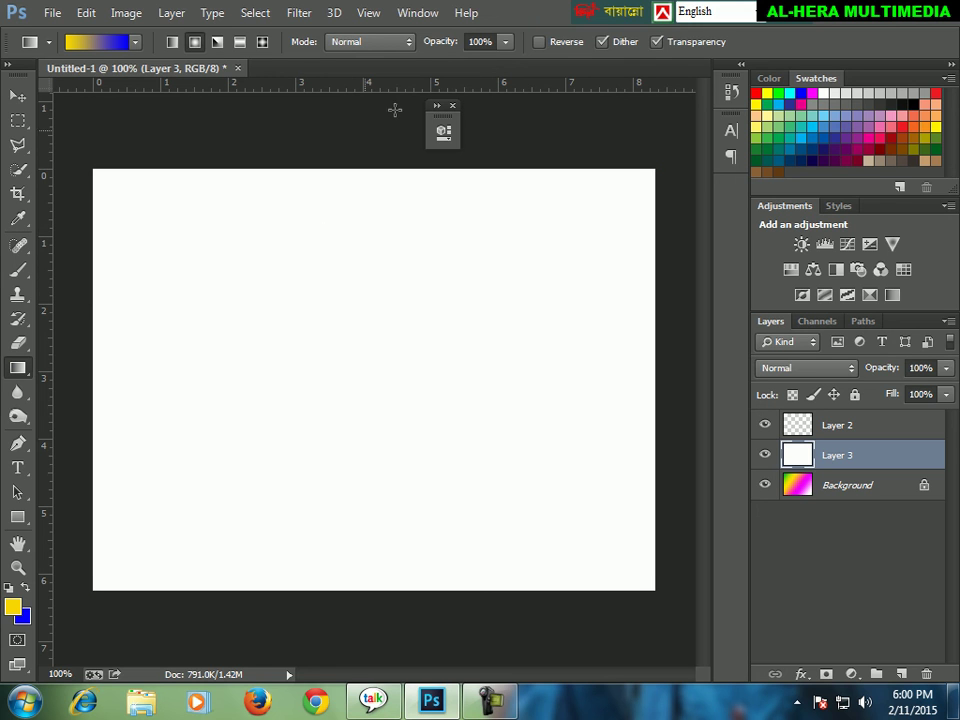
Apply a radial yellow-to-blue gradient at 44% opacity across Layer 3 from the upper-left area
left_click(503, 43)
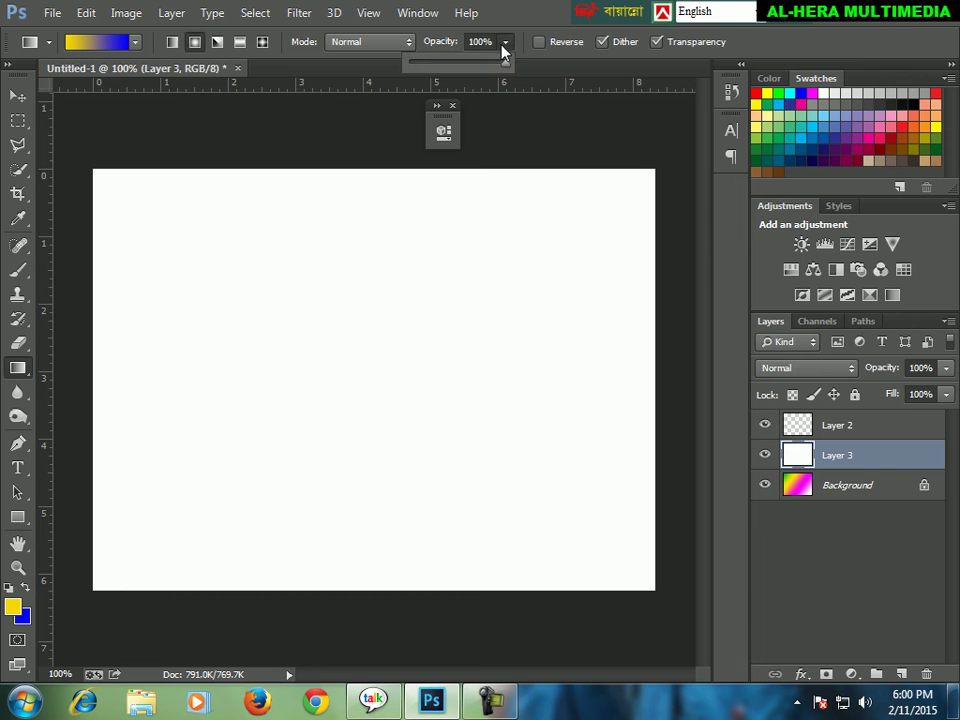
left_click(453, 62)
left_click_drag(251, 283, 523, 467)
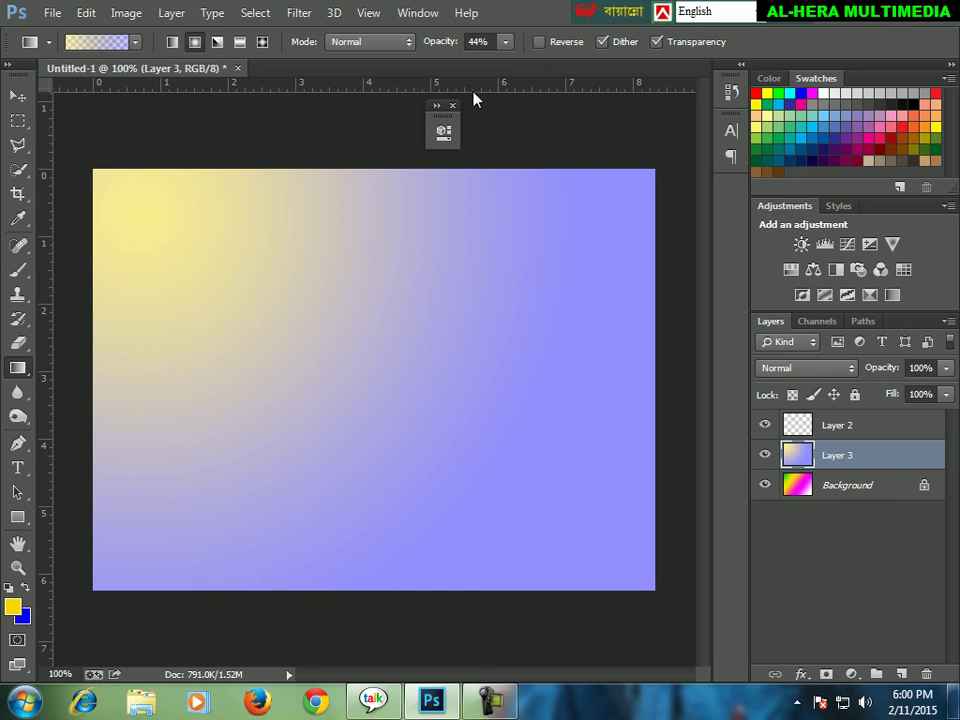
Set the gradient opacity to 100% and apply a reflected yellow-to-blue gradient diagonally across Layer 3
left_click(506, 42)
left_click_drag(498, 67, 574, 73)
left_click(538, 12)
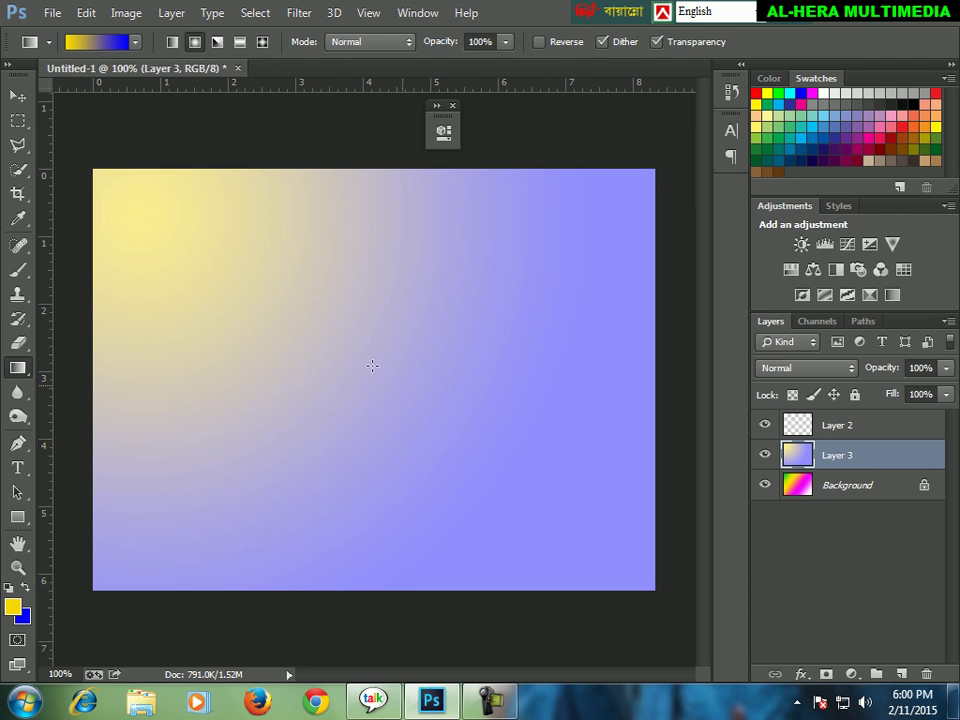
left_click(240, 44)
left_click_drag(117, 186, 546, 501)
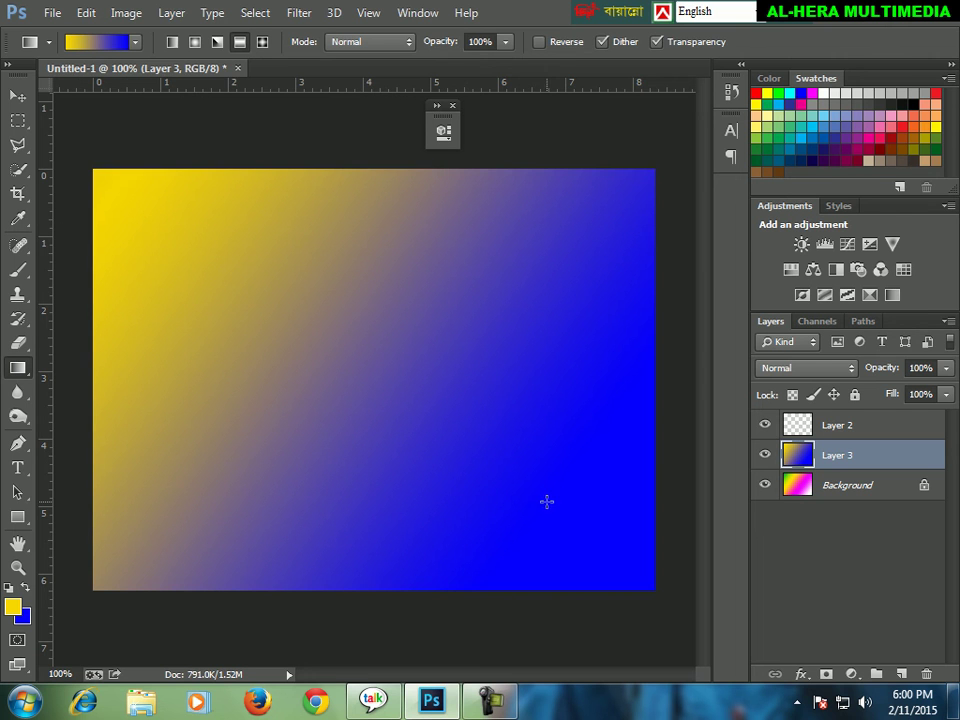
Try a diamond yellow-to-blue gradient on Layer 3 from the upper centre towards the lower left, and undo it
left_click(264, 44)
left_click_drag(356, 199, 150, 450)
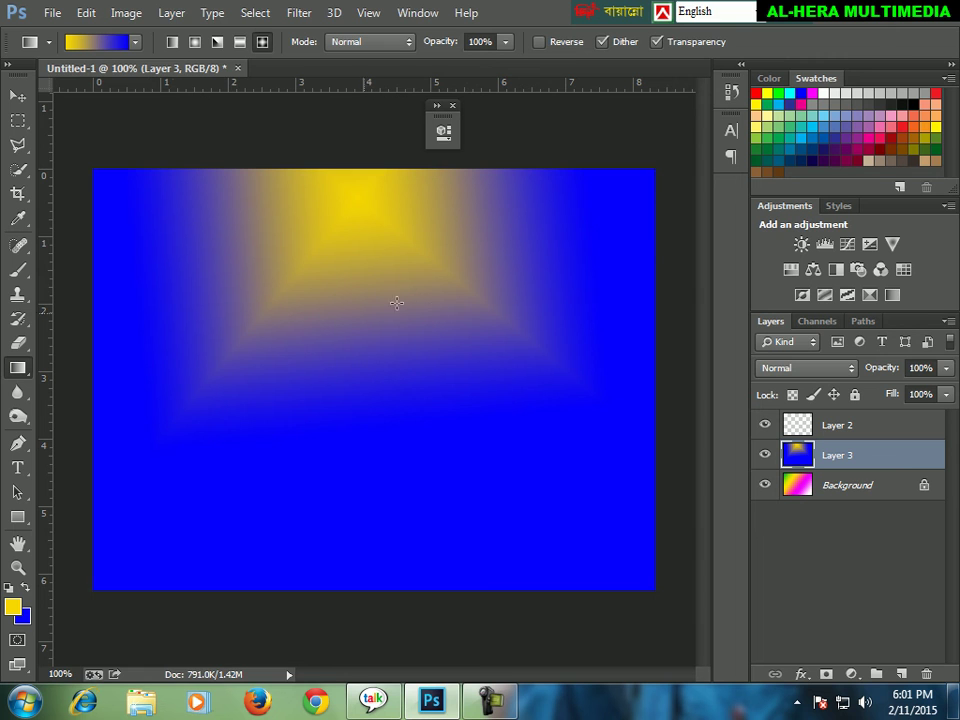
key("ctrl+z")
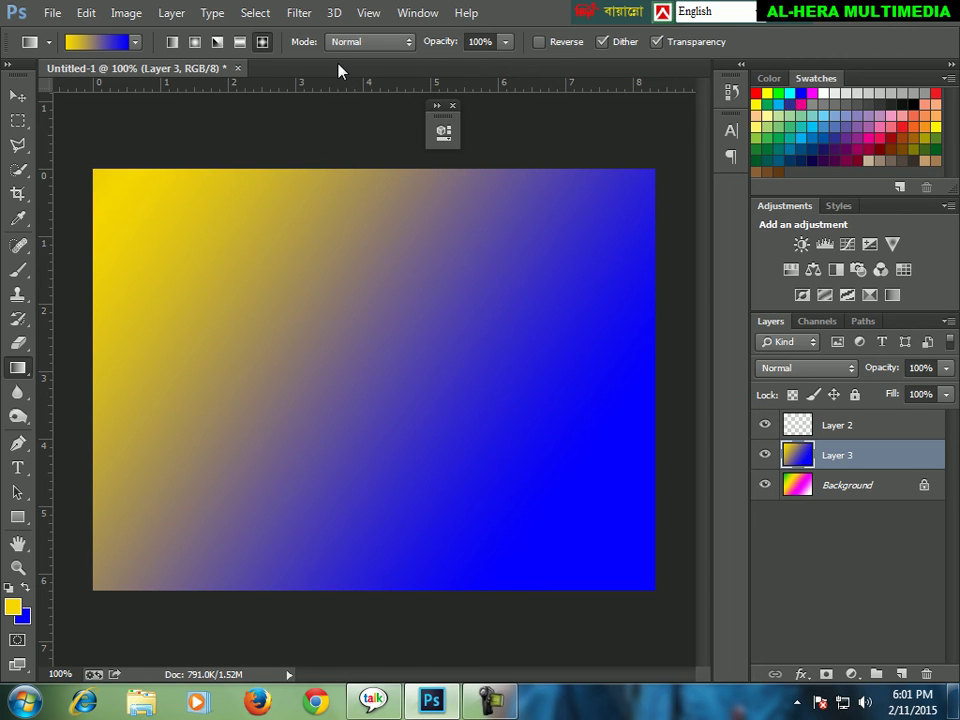